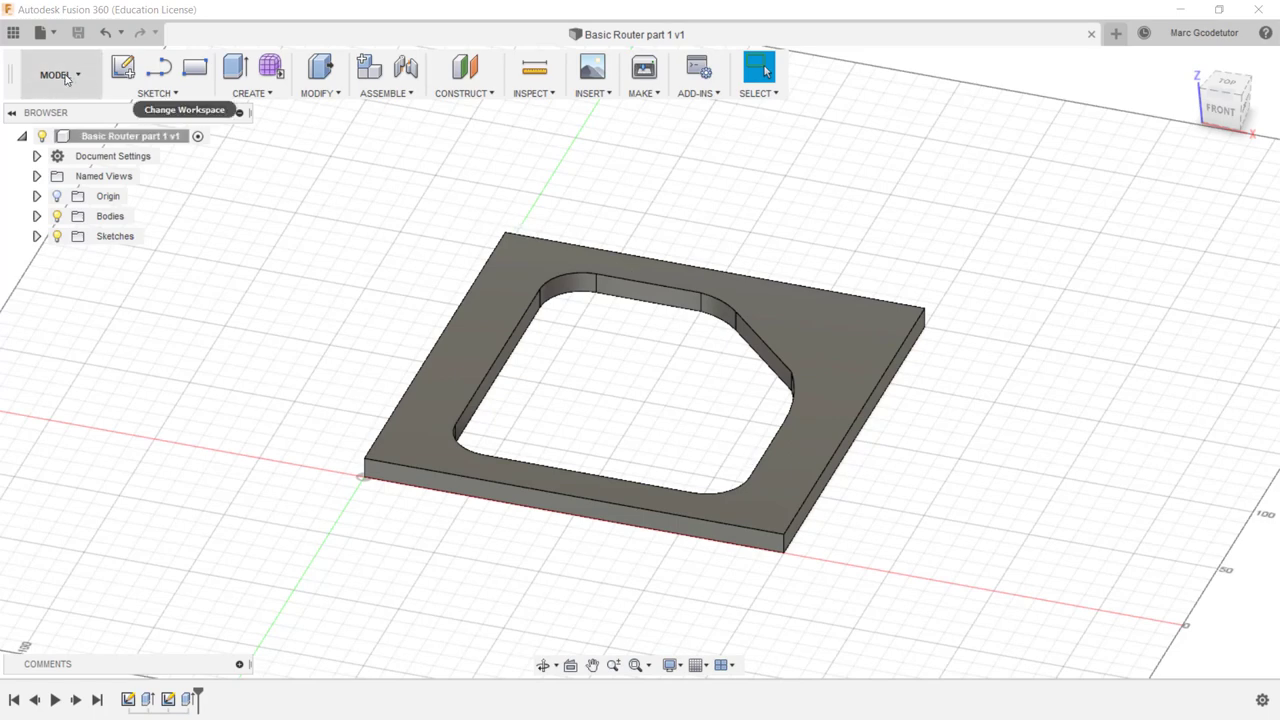
- Switch to the Manufacture workspace
{"action": "left_click", "coordinate": [60, 75]}
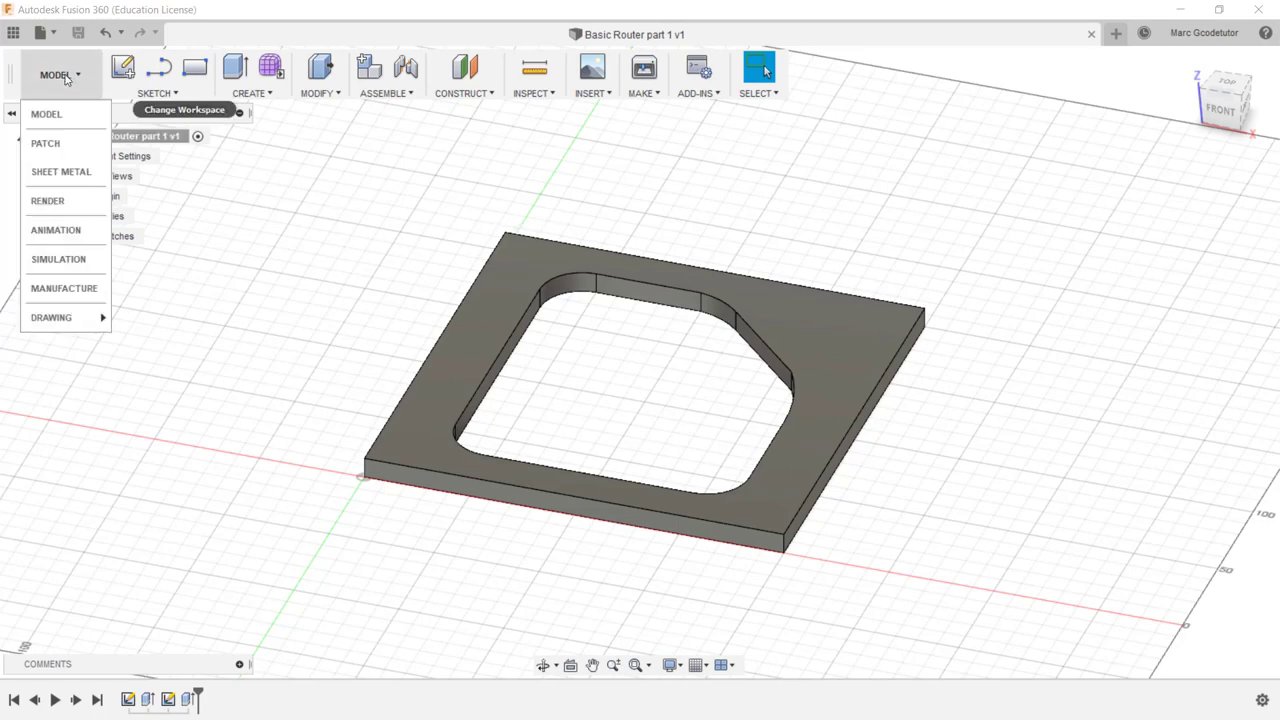
{"action": "left_click", "coordinate": [60, 290]}
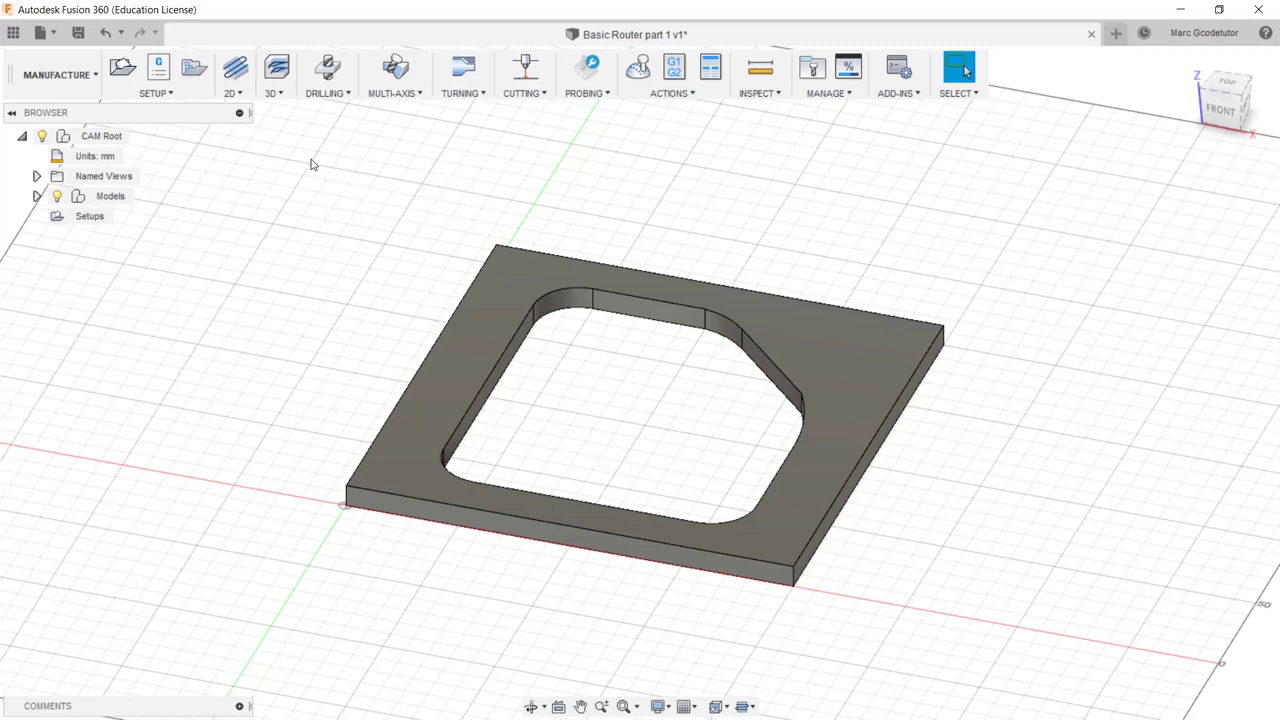
{"action": "left_click", "coordinate": [236, 94]}
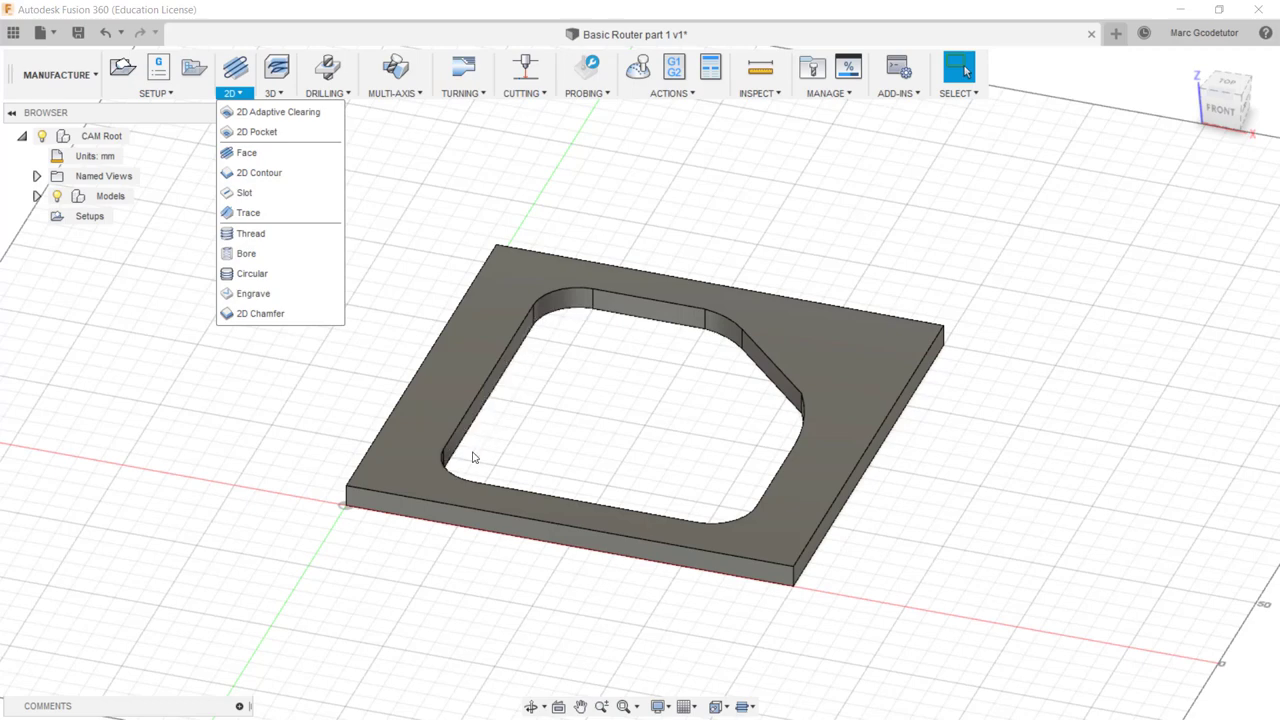
{"action": "left_click", "coordinate": [753, 458]}
{"action": "mouse_move", "coordinate": [775, 400]}
{"action": "left_mouse_down"}
{"action": "mouse_move", "coordinate": [726, 409]}
{"action": "mouse_move", "coordinate": [492, 331]}
{"action": "left_mouse_up"}
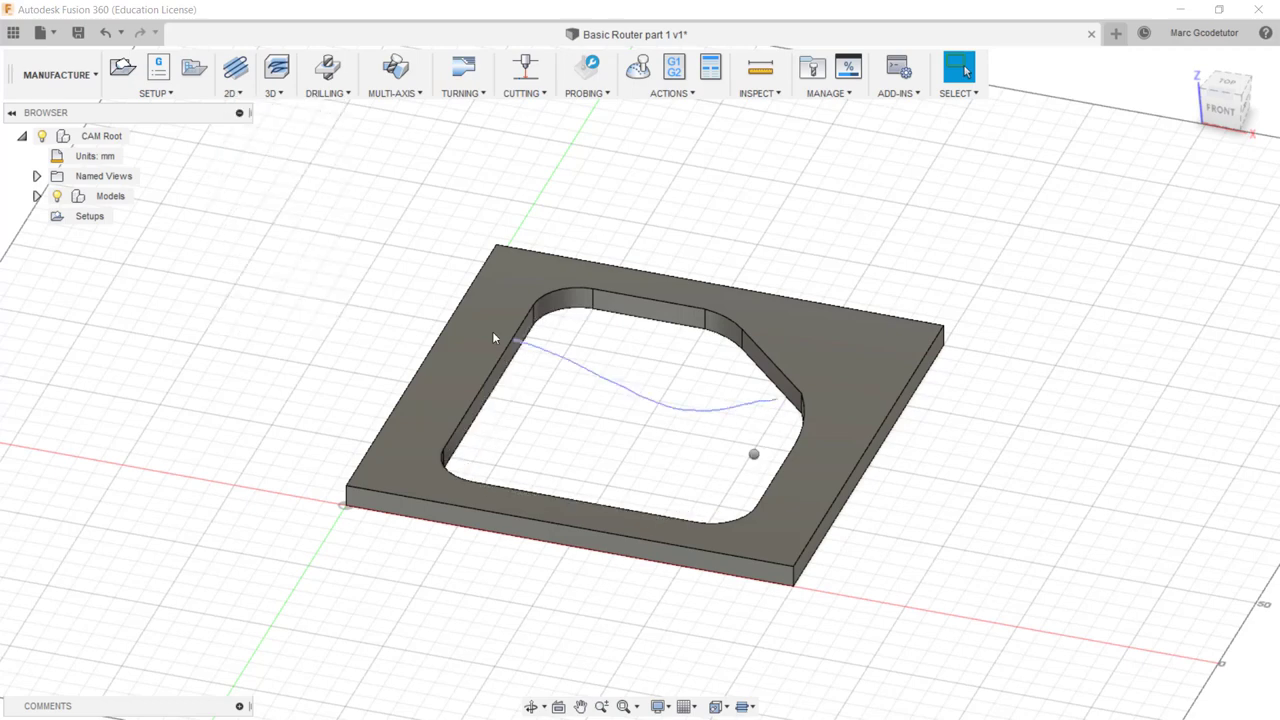
{"action": "right_click", "coordinate": [597, 393]}
{"action": "key", "text": "Escape"}
- Start a 2D Contour operation and select the bottom edge loop of the plate's inner cutout as its contour
{"action": "left_click", "coordinate": [237, 93]}
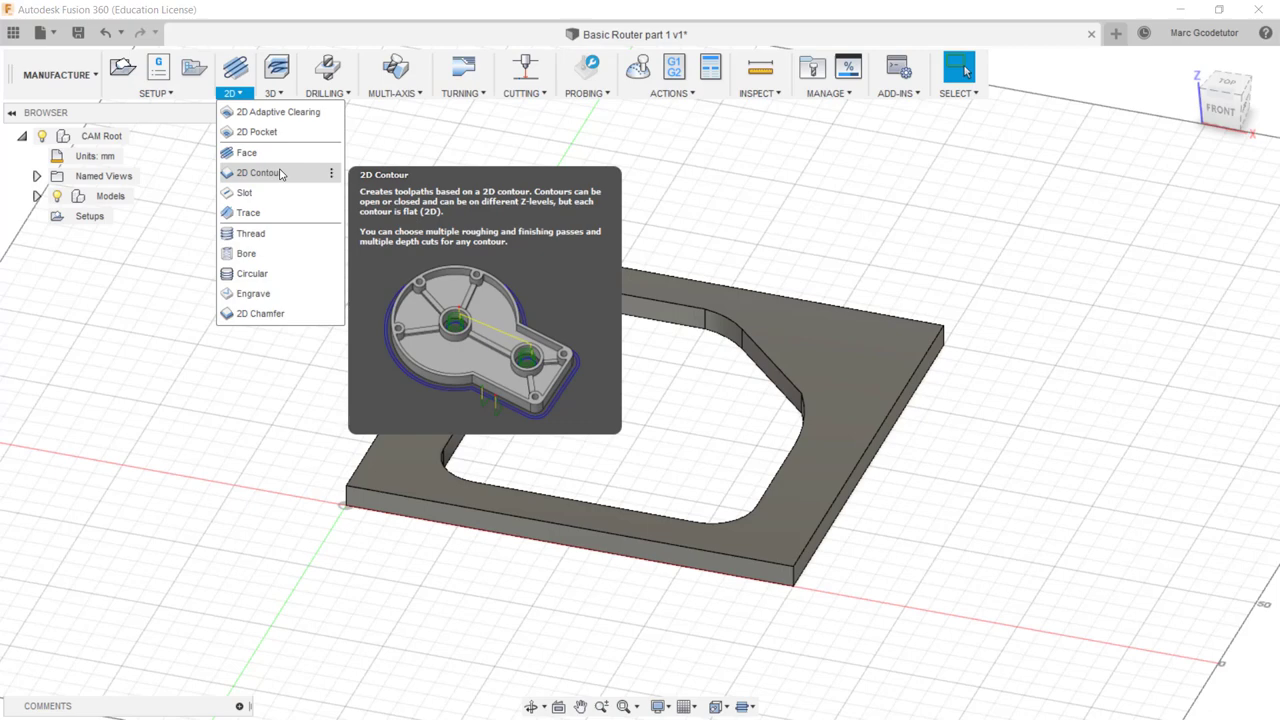
{"action": "left_click", "coordinate": [281, 174]}
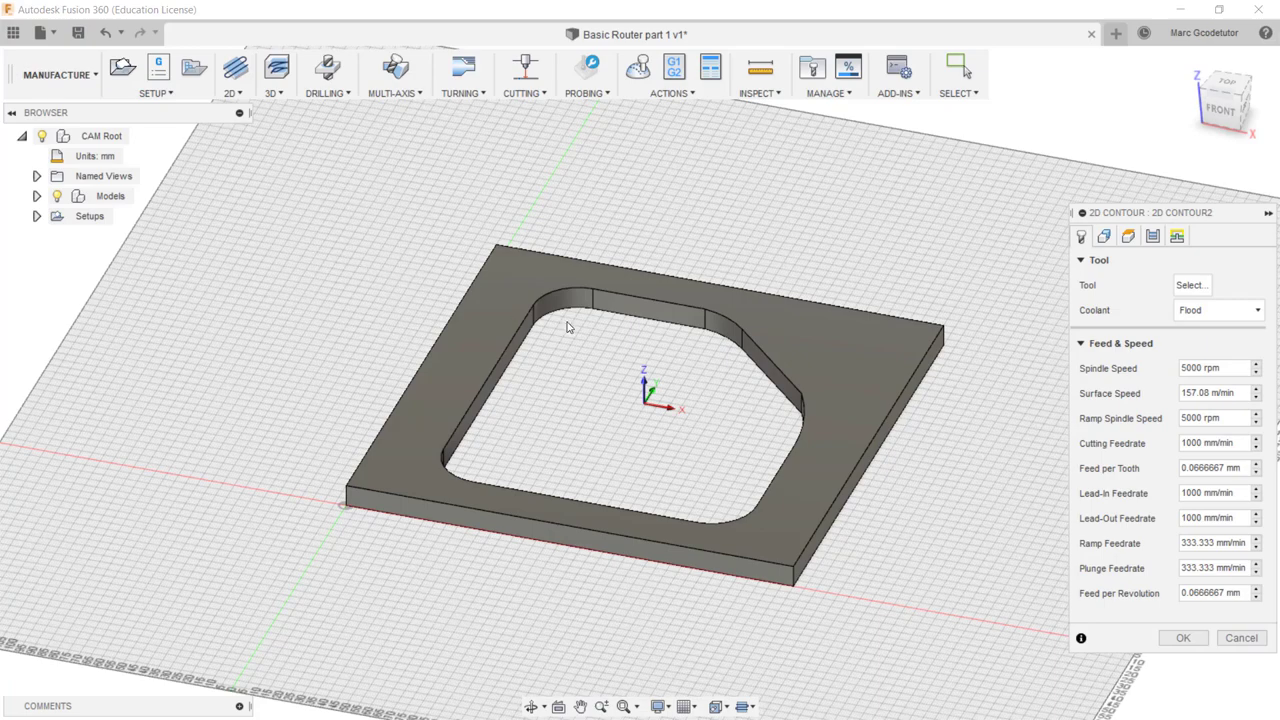
{"action": "left_click", "coordinate": [624, 318]}
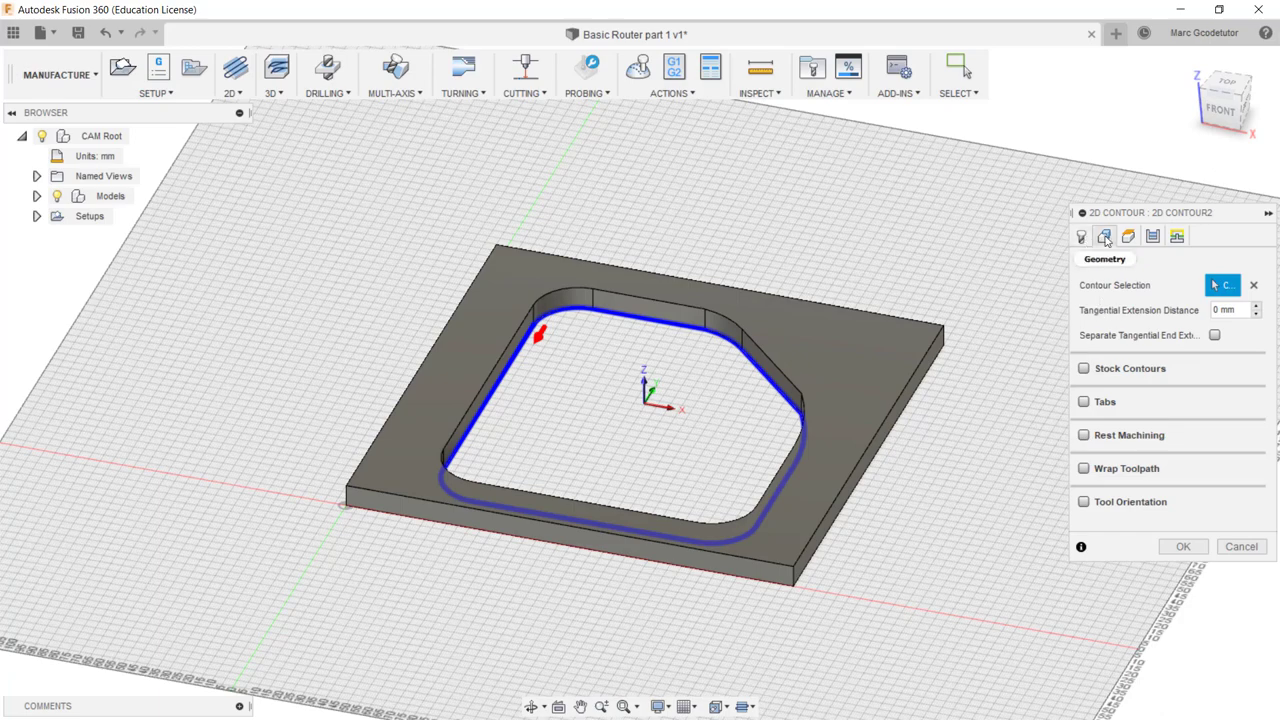
{"action": "left_click", "coordinate": [693, 334]}
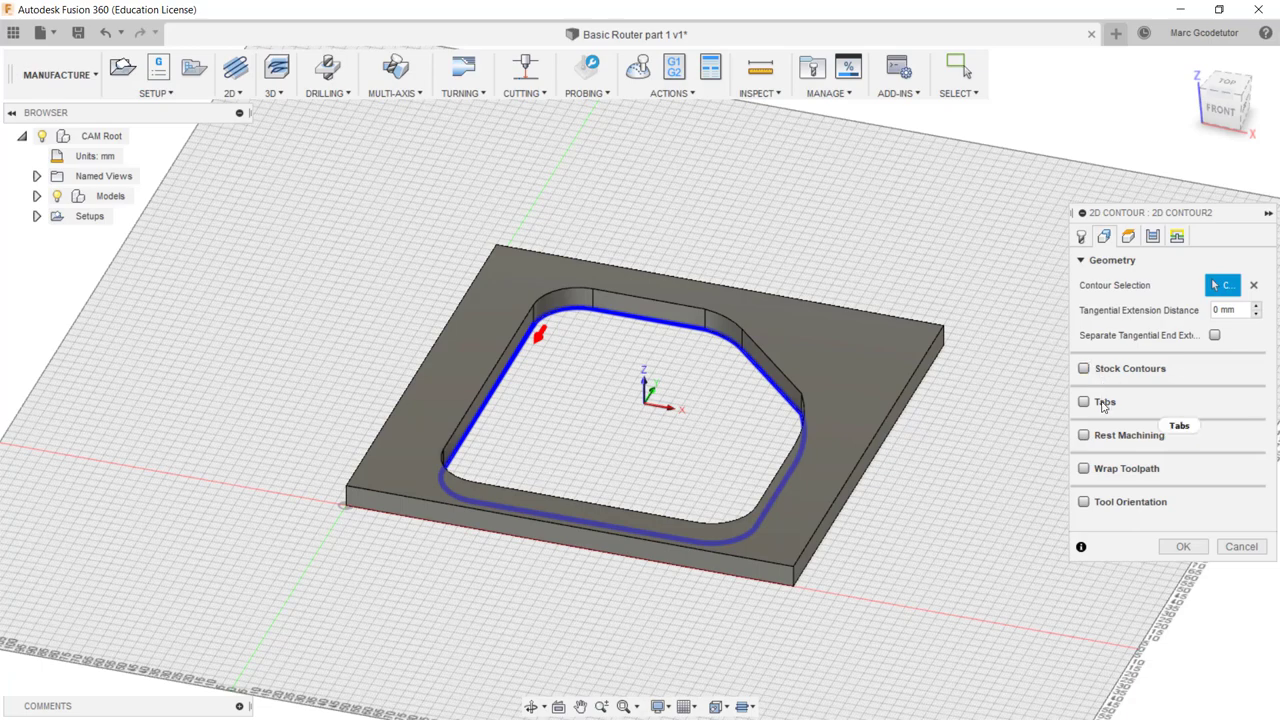
- Examine the contour operation's geometry options and its clearance, retract, feed, top and bottom height planes, including from the side
{"action": "mouse_move", "coordinate": [1089, 406]}
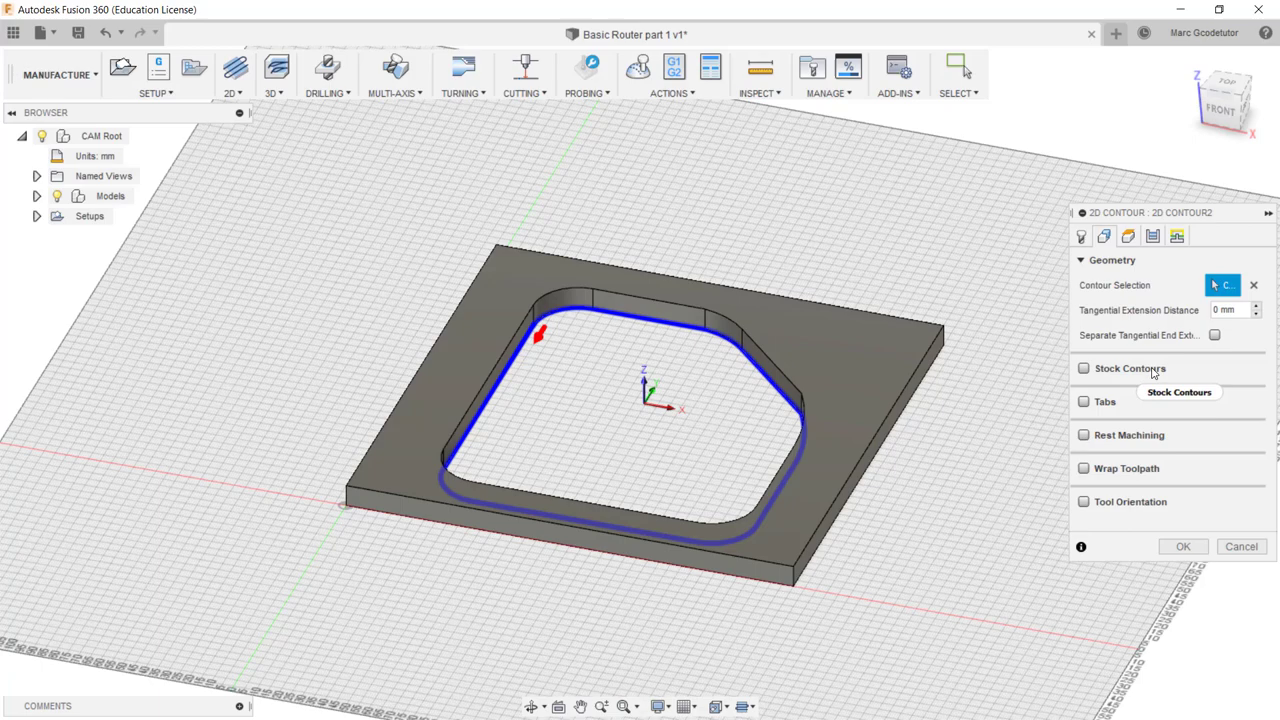
{"action": "mouse_move", "coordinate": [1153, 372]}
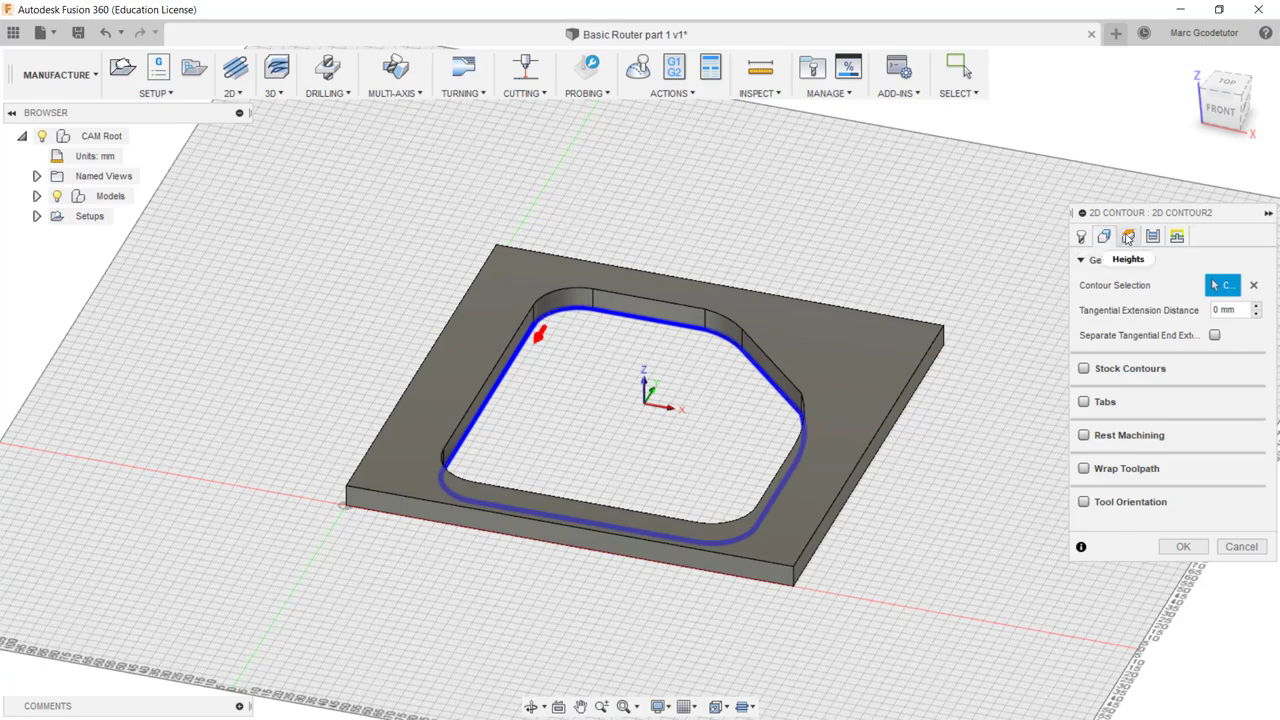
{"action": "left_click", "coordinate": [1127, 236]}
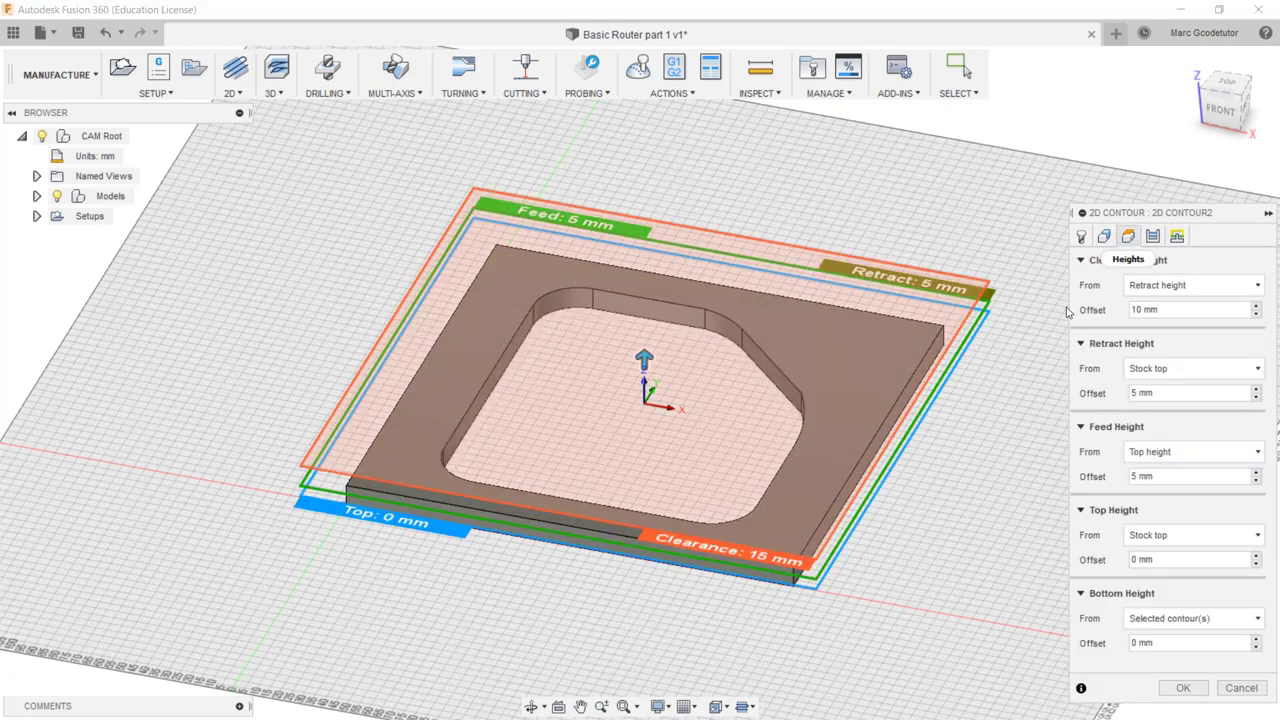
{"action": "middle_click_drag", "start_coordinate": [934, 523], "coordinate": [936, 474], "text": "shift"}
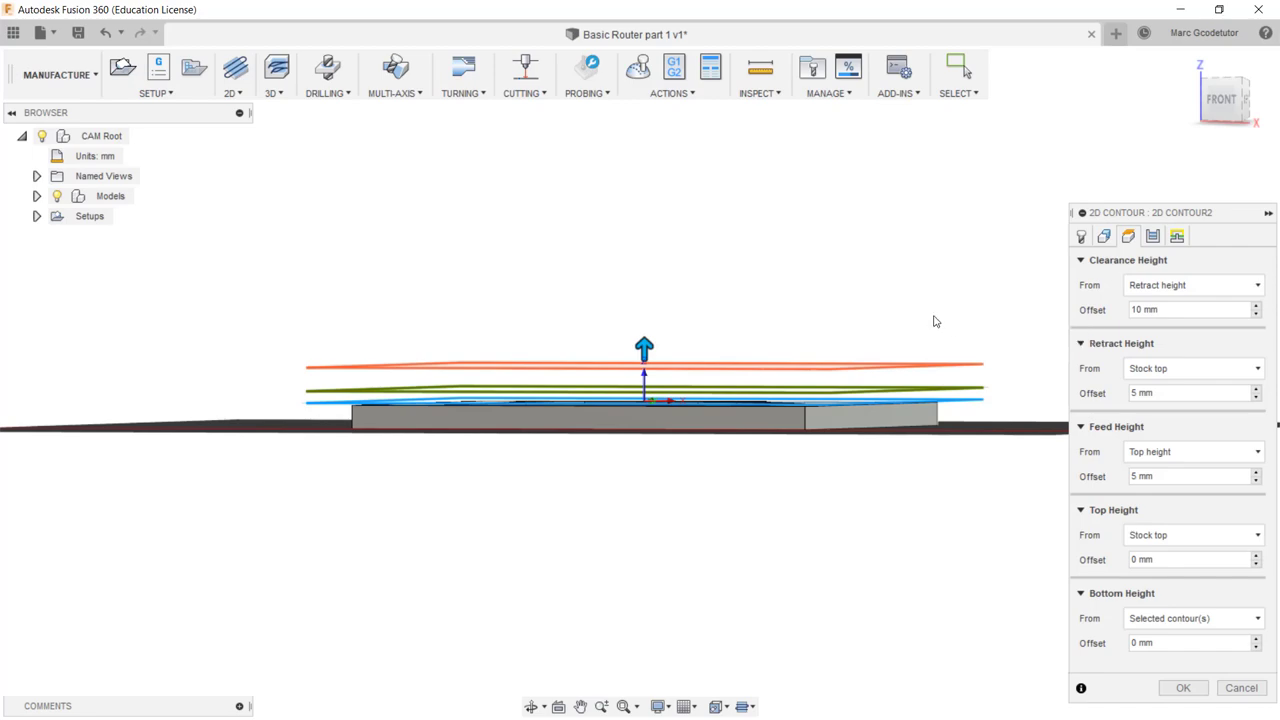
{"action": "middle_click_drag", "start_coordinate": [937, 297], "coordinate": [928, 365], "text": "shift"}
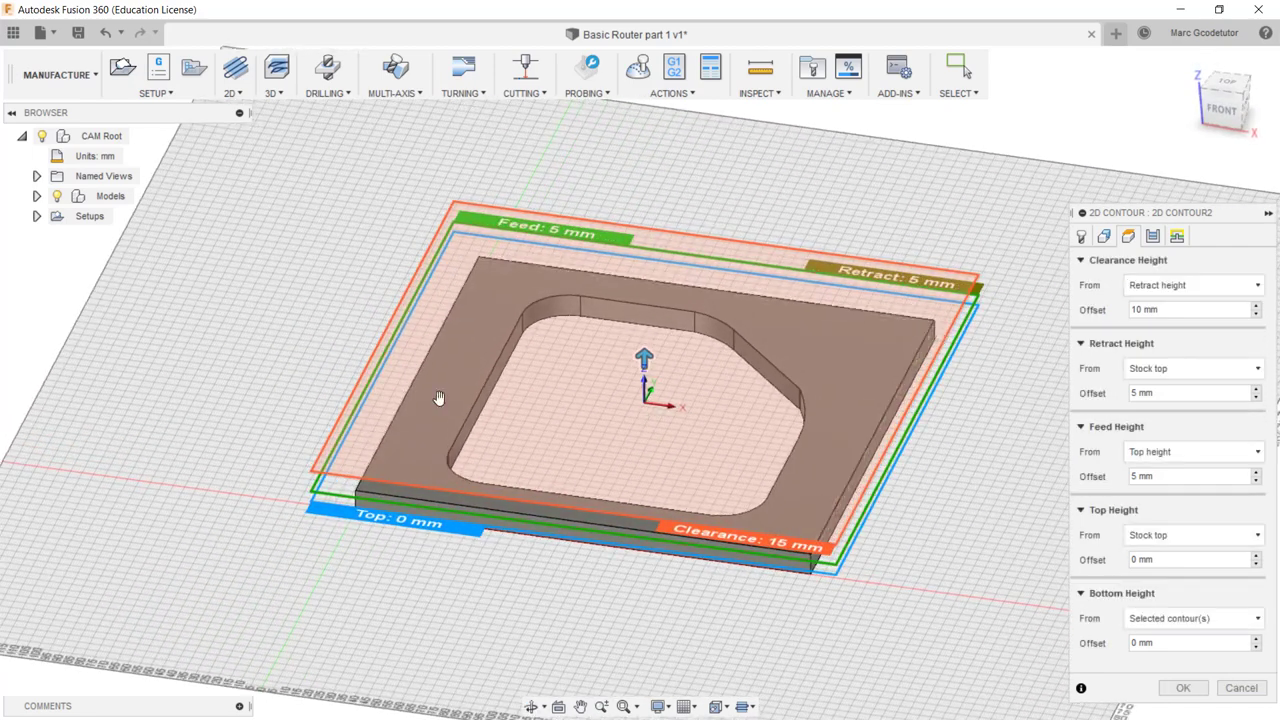
- Enable Multiple Depths in the contour operation's passes settings
{"action": "left_click", "coordinate": [1151, 237]}
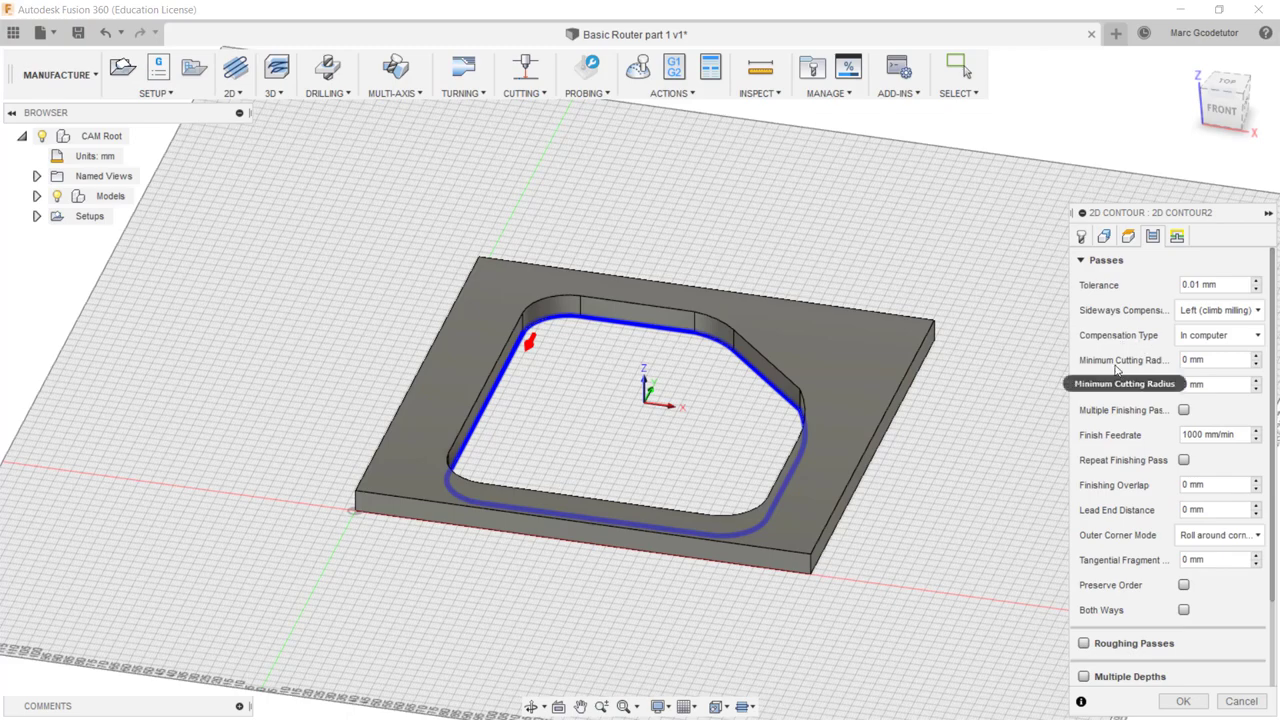
{"action": "mouse_move", "coordinate": [1214, 363]}
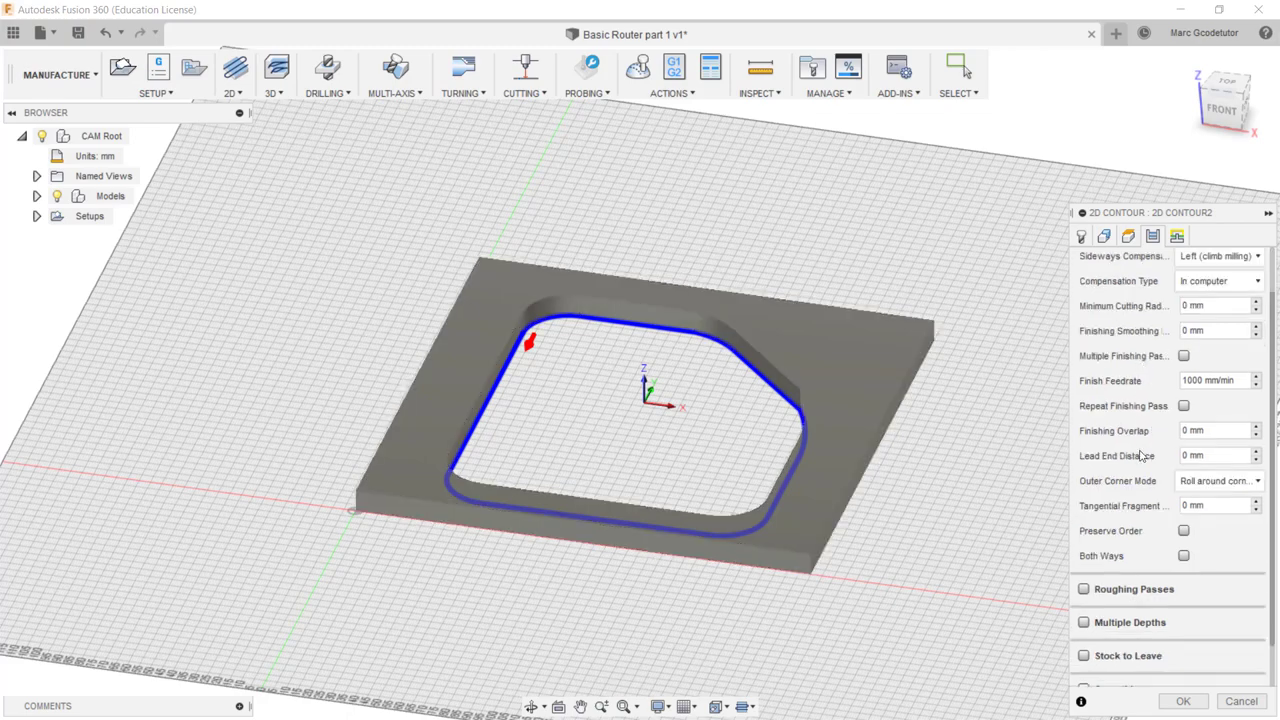
{"action": "scroll", "coordinate": [1143, 456], "scroll_direction": "down", "scroll_amount": 2}
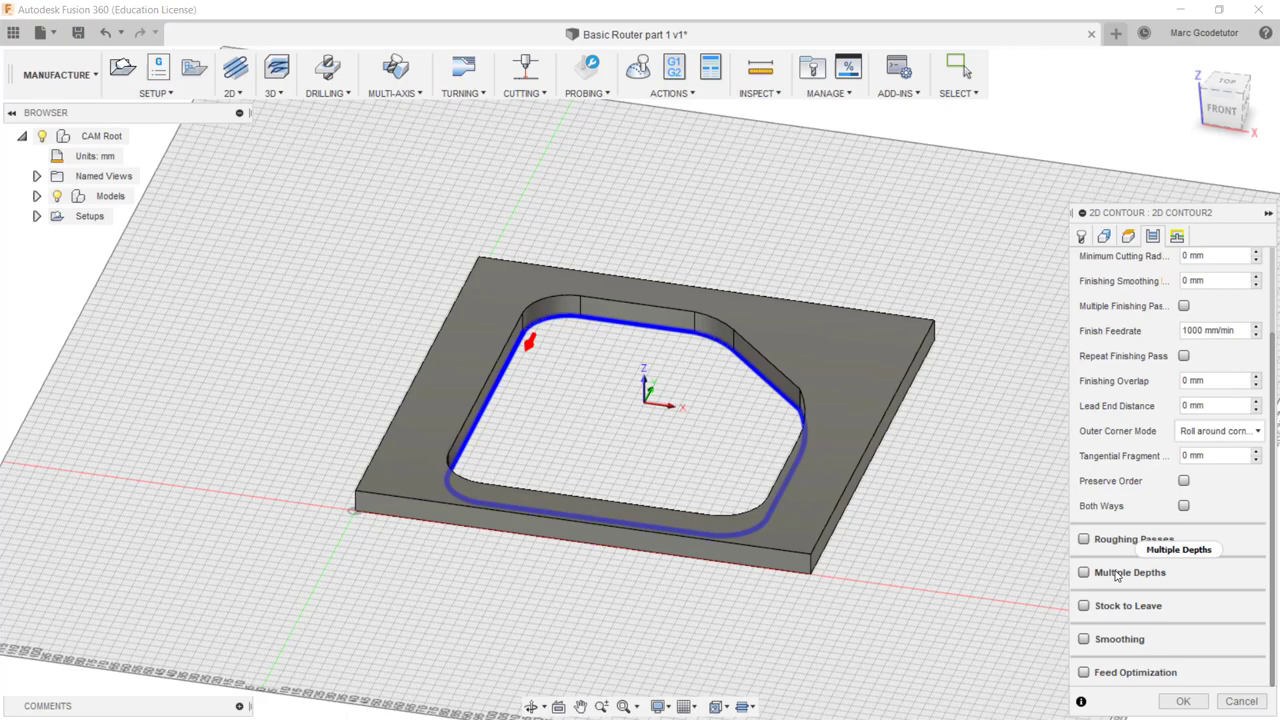
{"action": "mouse_move", "coordinate": [1106, 576]}
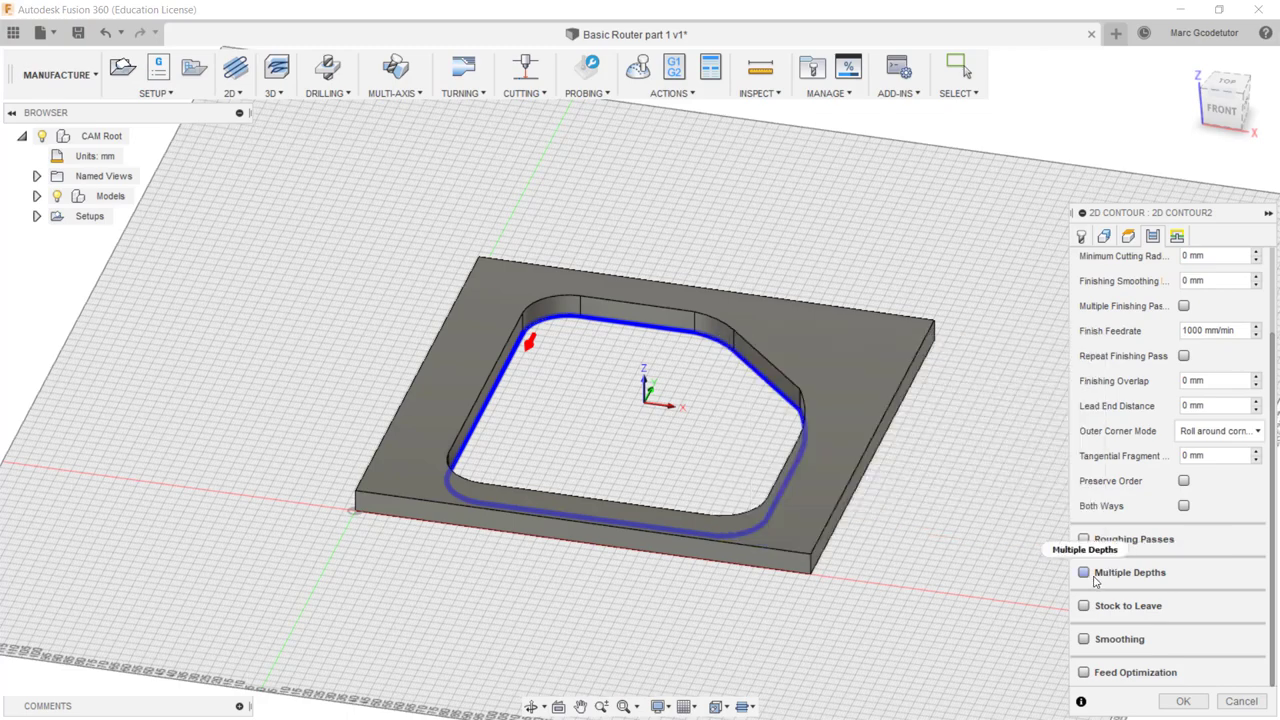
{"action": "left_click", "coordinate": [1086, 574]}
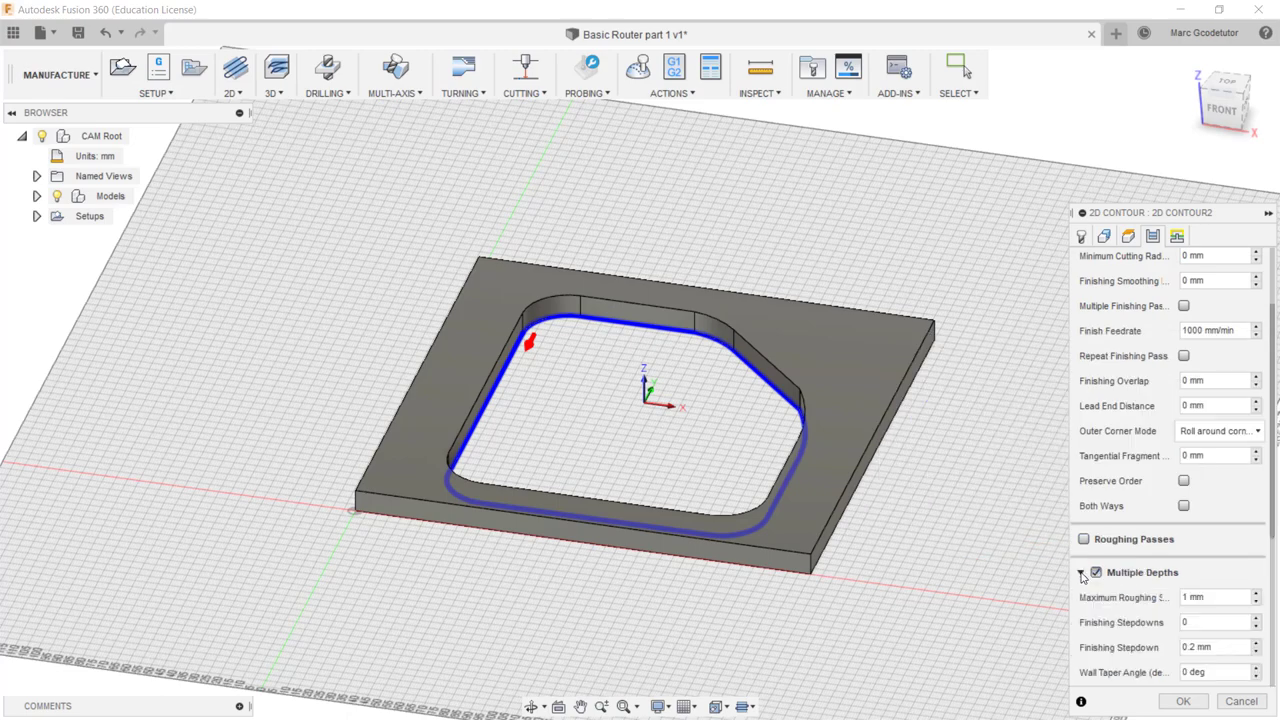
{"action": "scroll", "coordinate": [1196, 553], "scroll_direction": "down", "scroll_amount": 2}
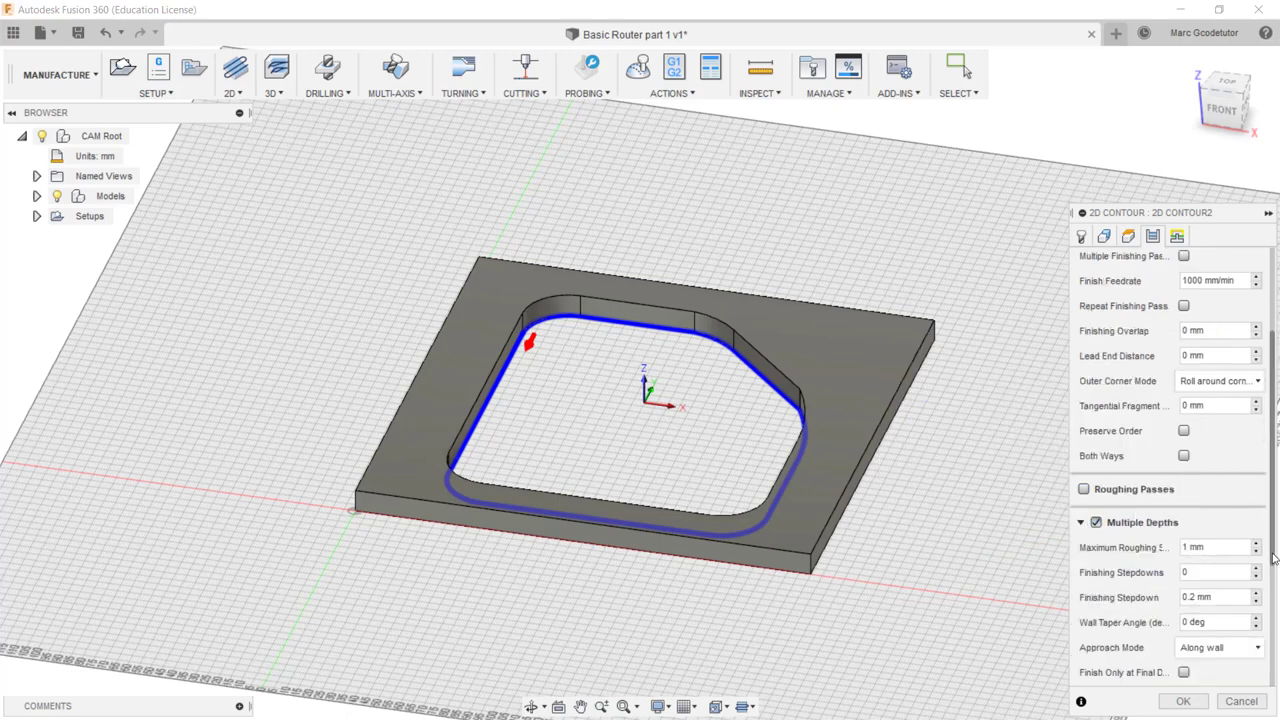
{"action": "left_click_drag", "start_coordinate": [1275, 560], "coordinate": [1275, 676]}
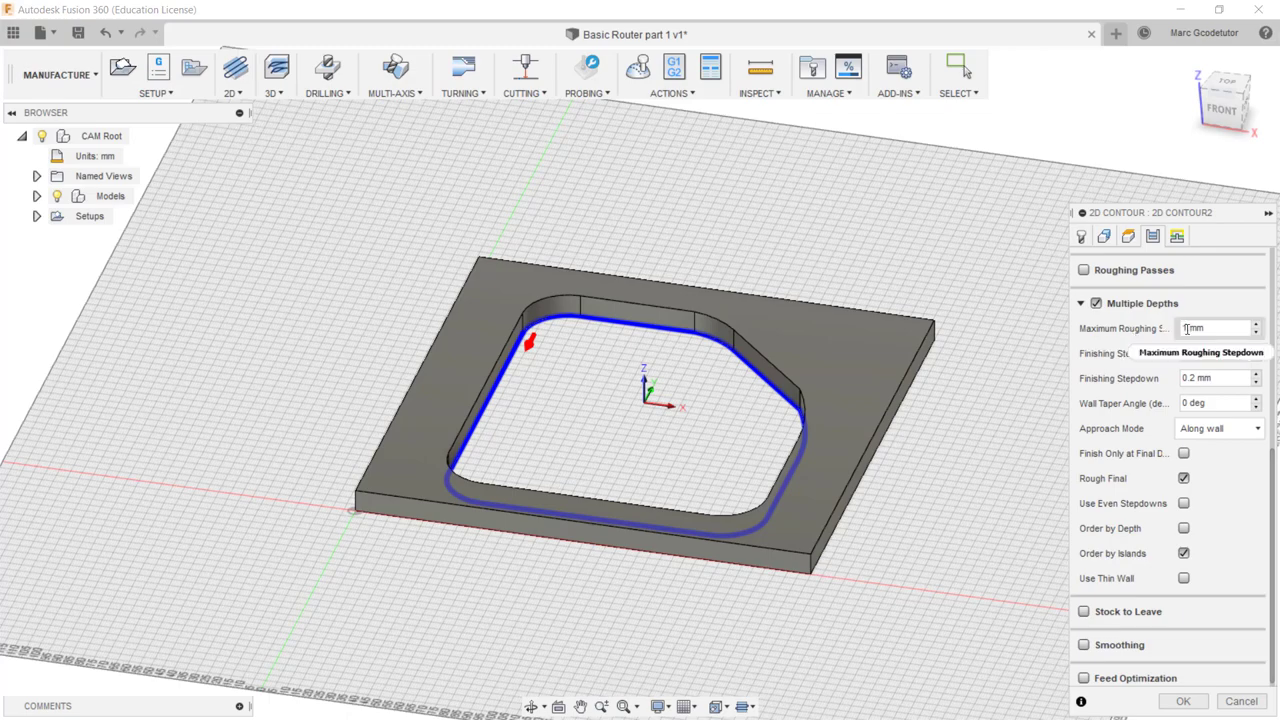
- Set both the maximum roughing stepdown and the finishing stepdown to 4 mm
{"action": "mouse_move", "coordinate": [1186, 328]}
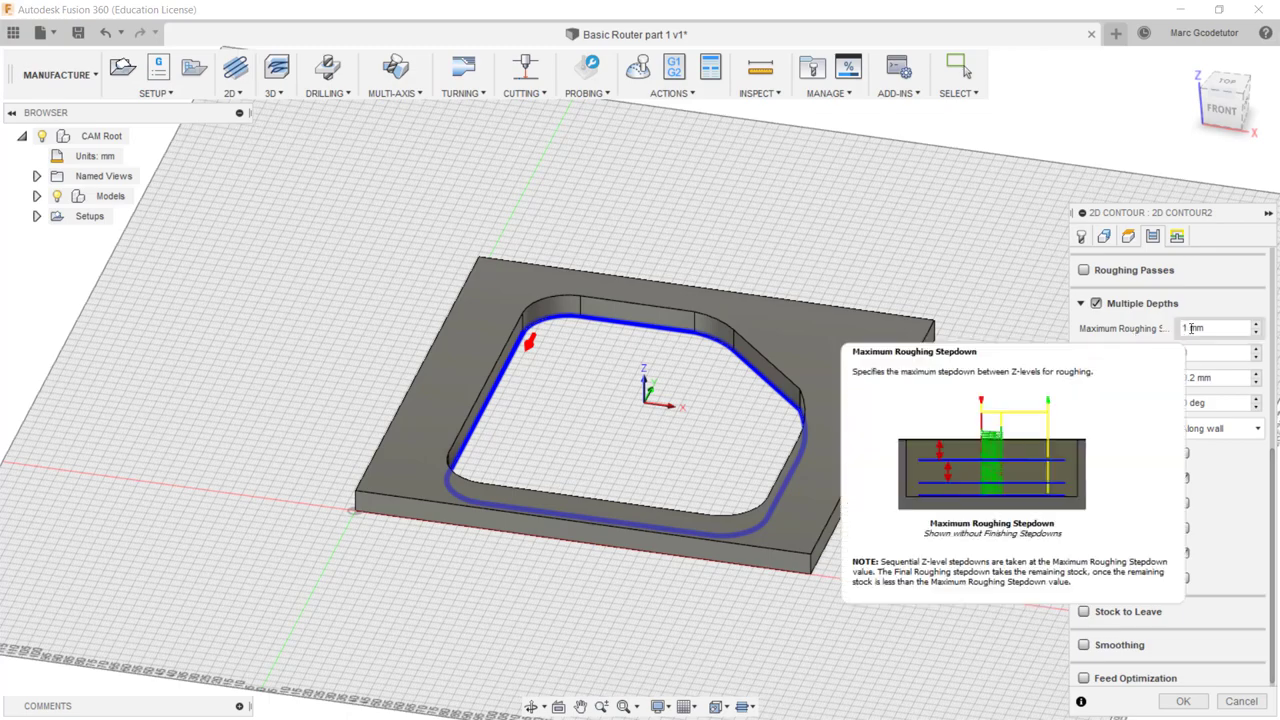
{"action": "double_click", "coordinate": [1182, 328]}
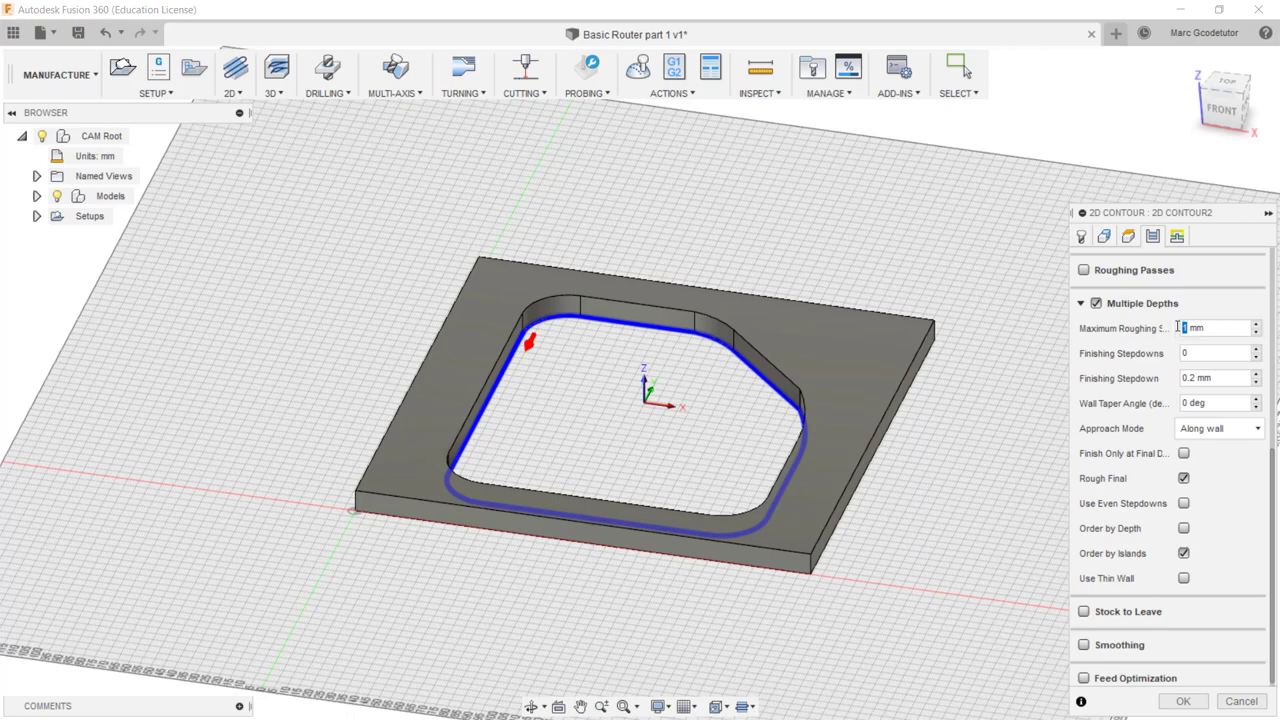
{"action": "type", "text": "4"}
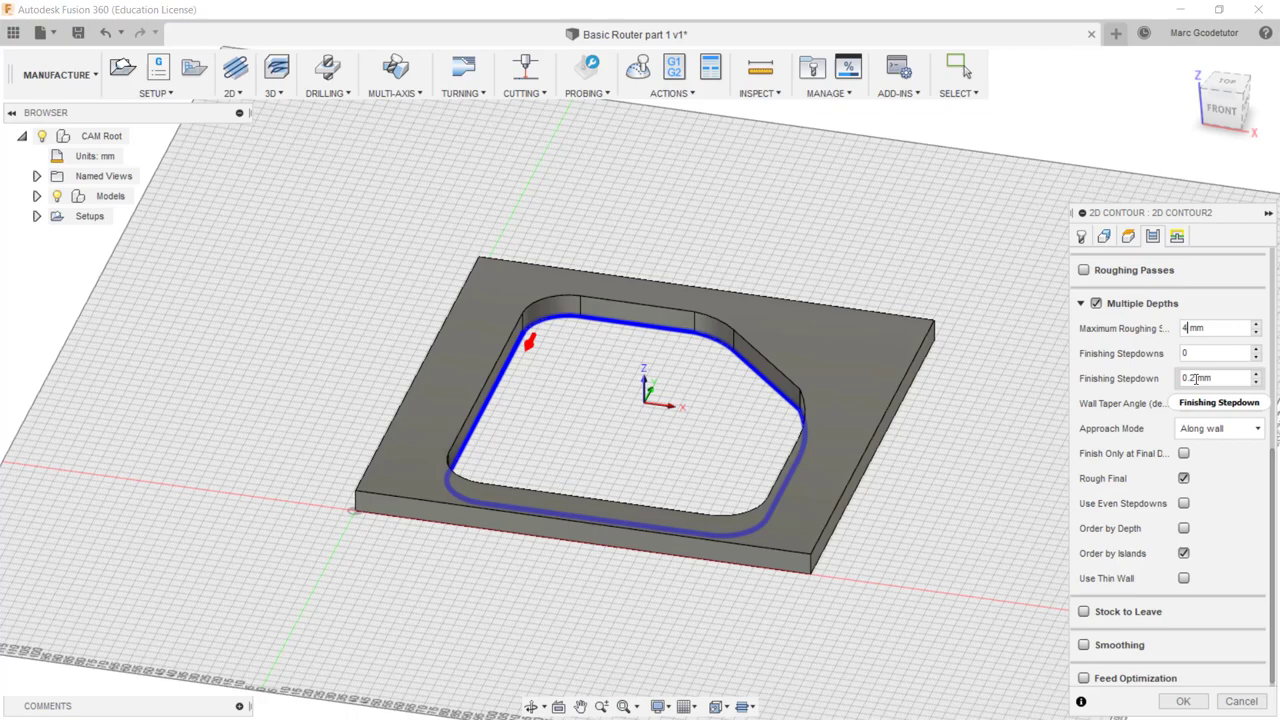
{"action": "left_click_drag", "start_coordinate": [1195, 378], "coordinate": [1167, 378]}
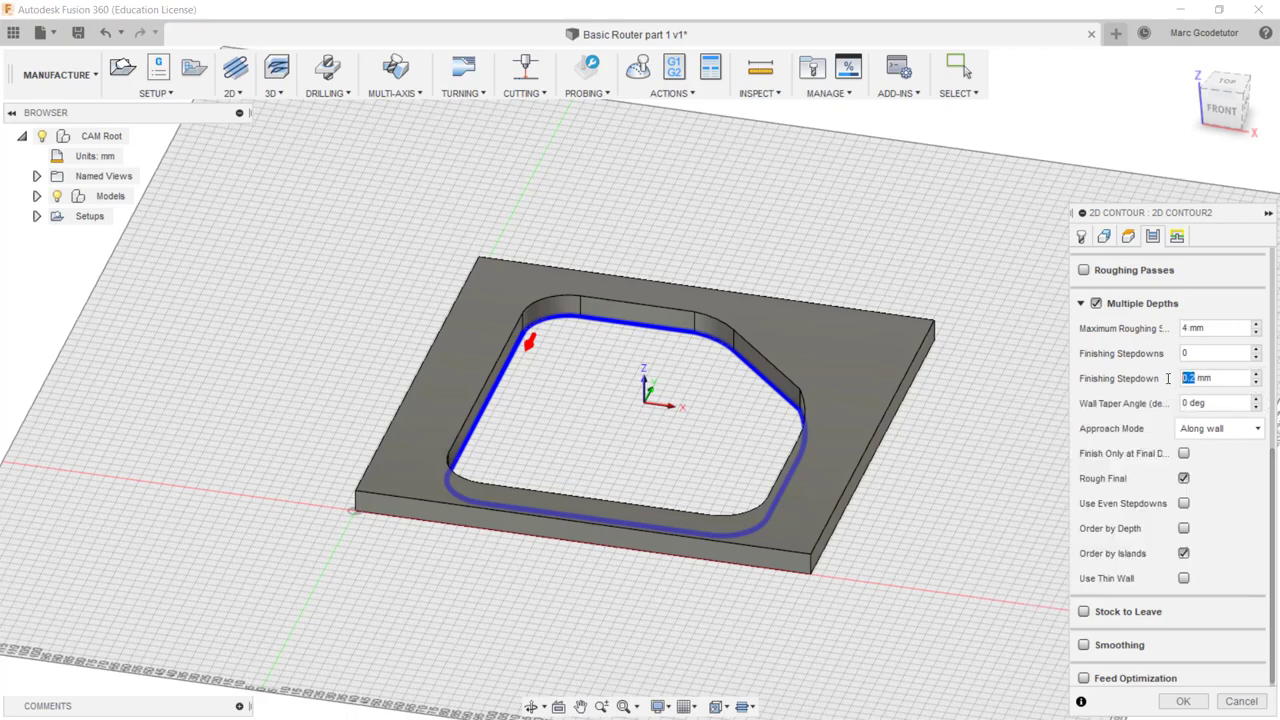
{"action": "type", "text": "4"}
- Open the tool selection for the contour operation and filter the tool library to flat milling tools
{"action": "scroll", "coordinate": [1100, 330], "scroll_direction": "up", "scroll_amount": 5}
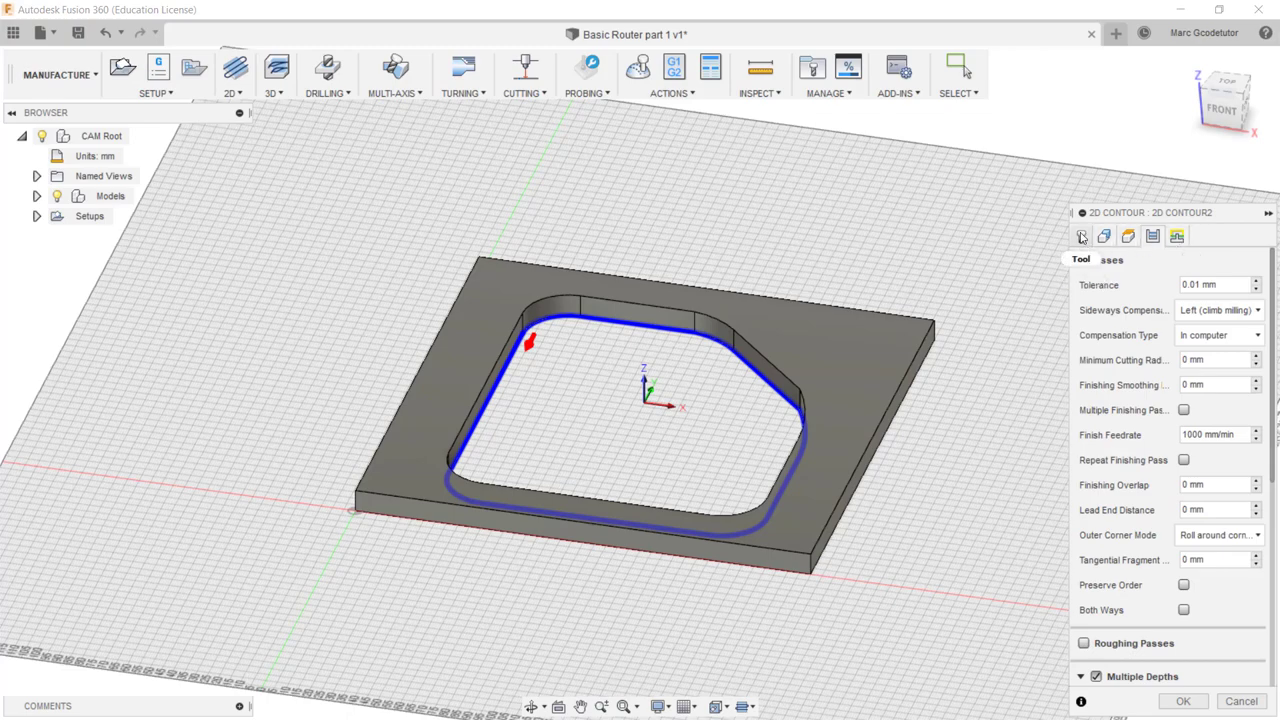
{"action": "left_click", "coordinate": [1081, 236]}
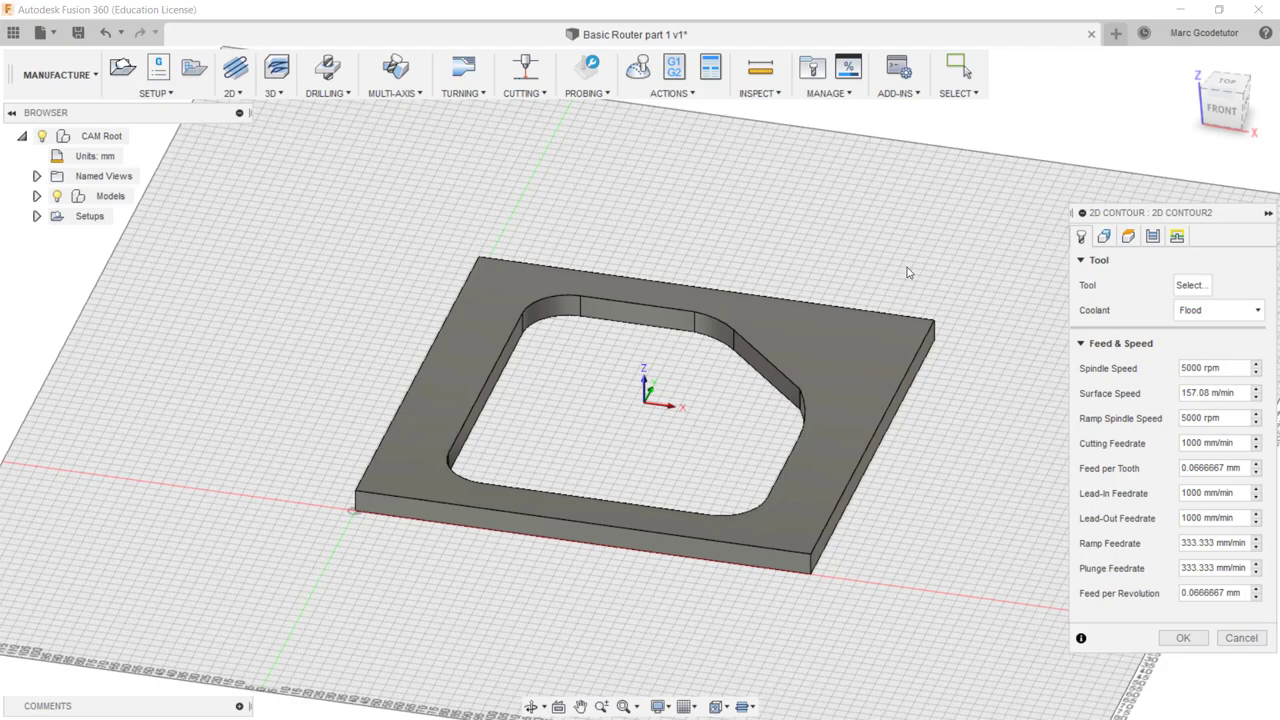
{"action": "left_click", "coordinate": [1190, 285]}
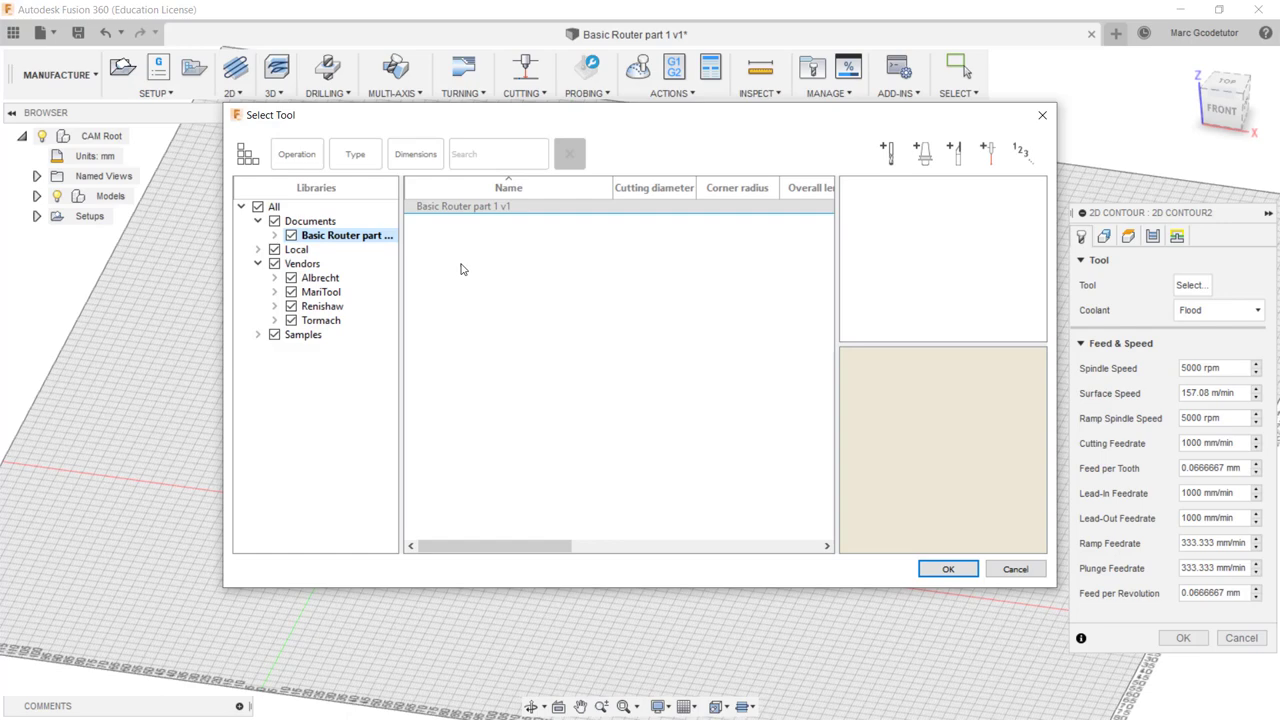
{"action": "left_click", "coordinate": [365, 159]}
{"action": "left_click", "coordinate": [366, 160]}
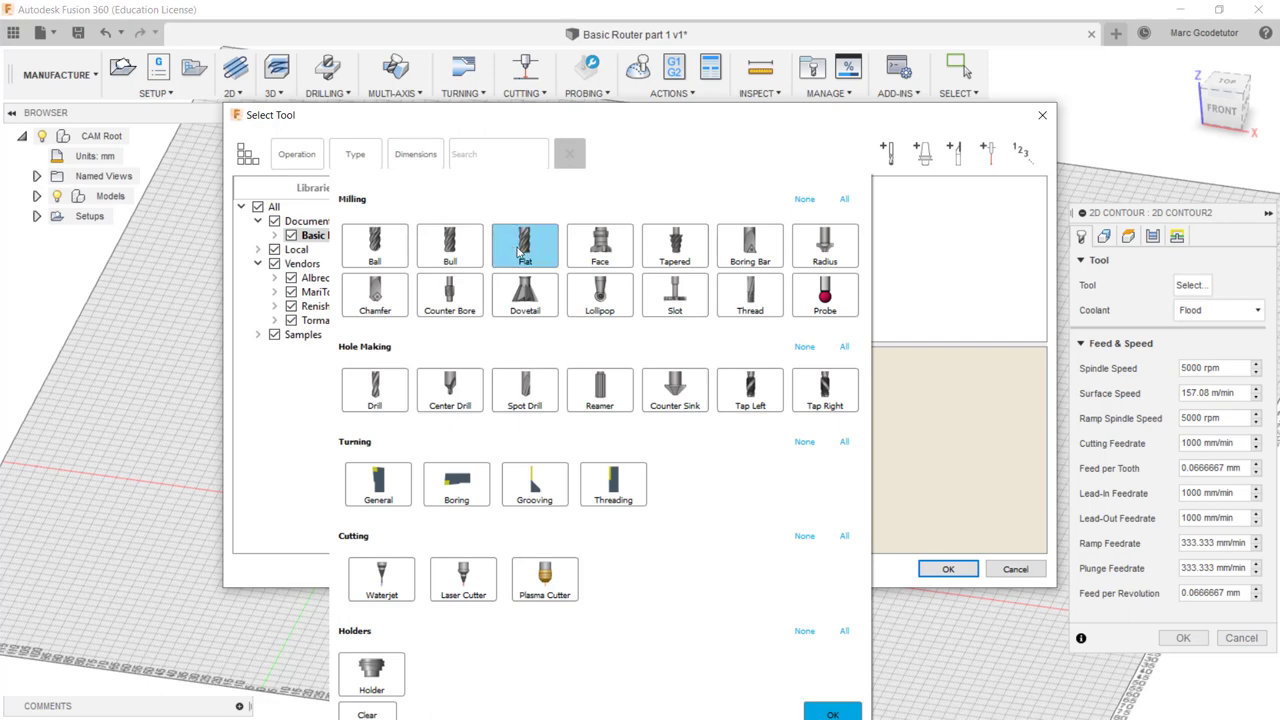
{"action": "left_click", "coordinate": [375, 248]}
{"action": "left_click", "coordinate": [525, 248]}
{"action": "left_click", "coordinate": [540, 250]}
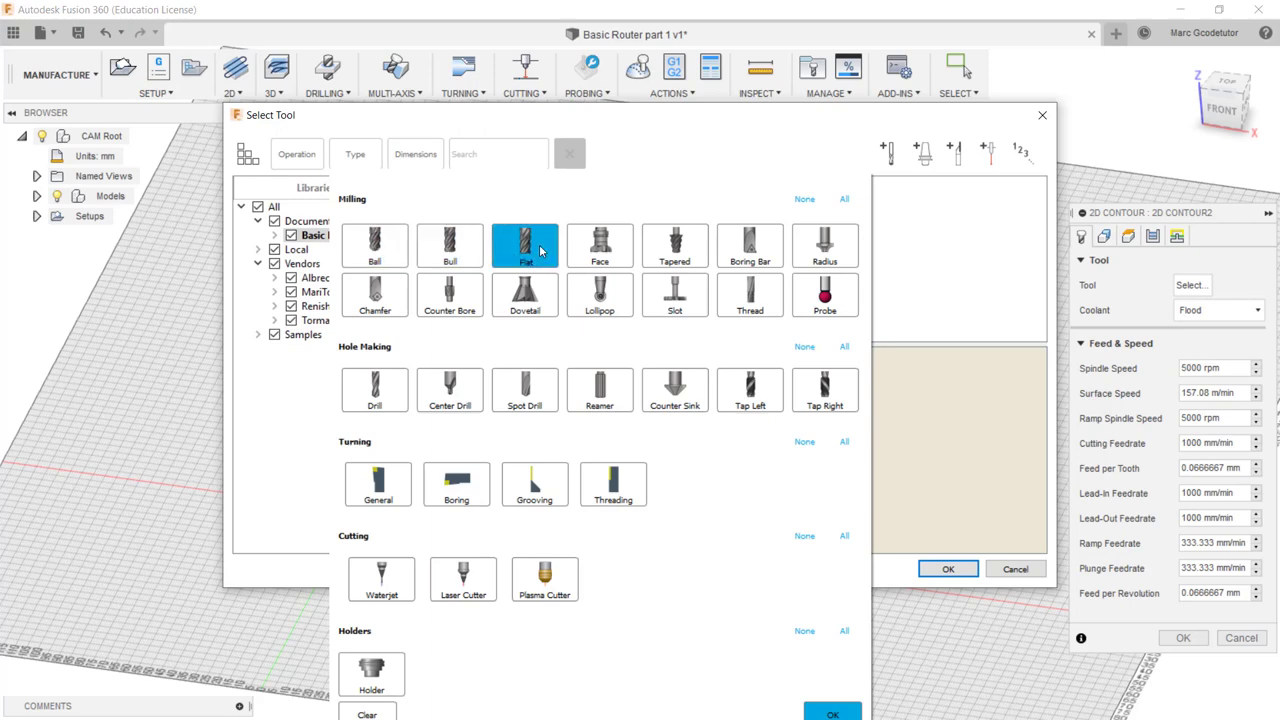
{"action": "left_click", "coordinate": [831, 714]}
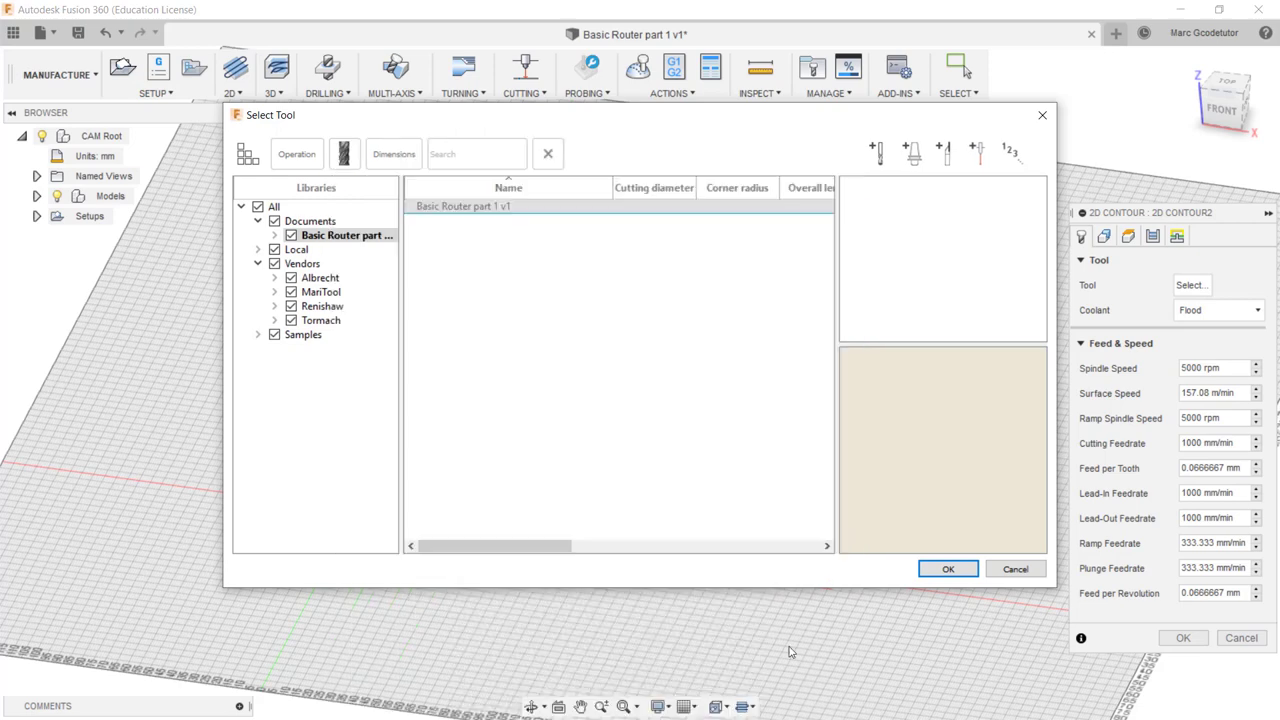
- Choose tool 7, the Ø1/4" flat 2-flute uncoated end mill, from the Tormach PCNC 1100 Starter vendor library
{"action": "left_click", "coordinate": [320, 266]}
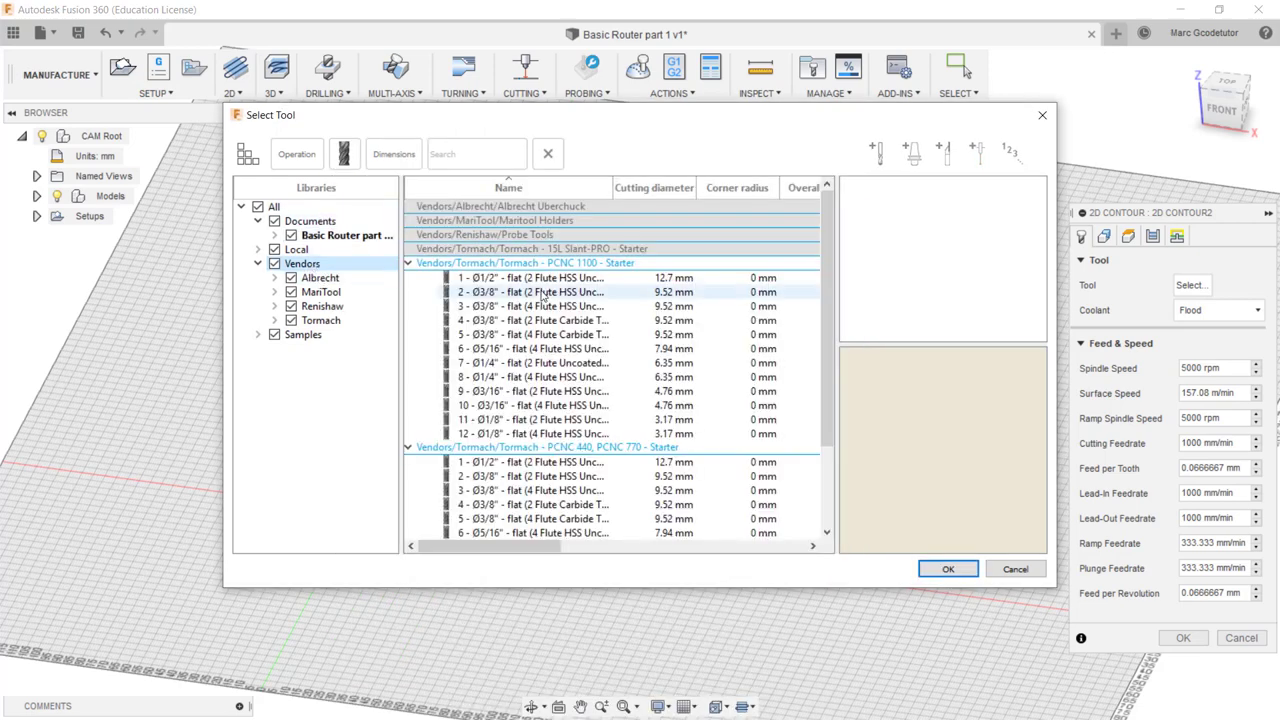
{"action": "scroll", "coordinate": [600, 350], "scroll_direction": "down", "scroll_amount": 3}
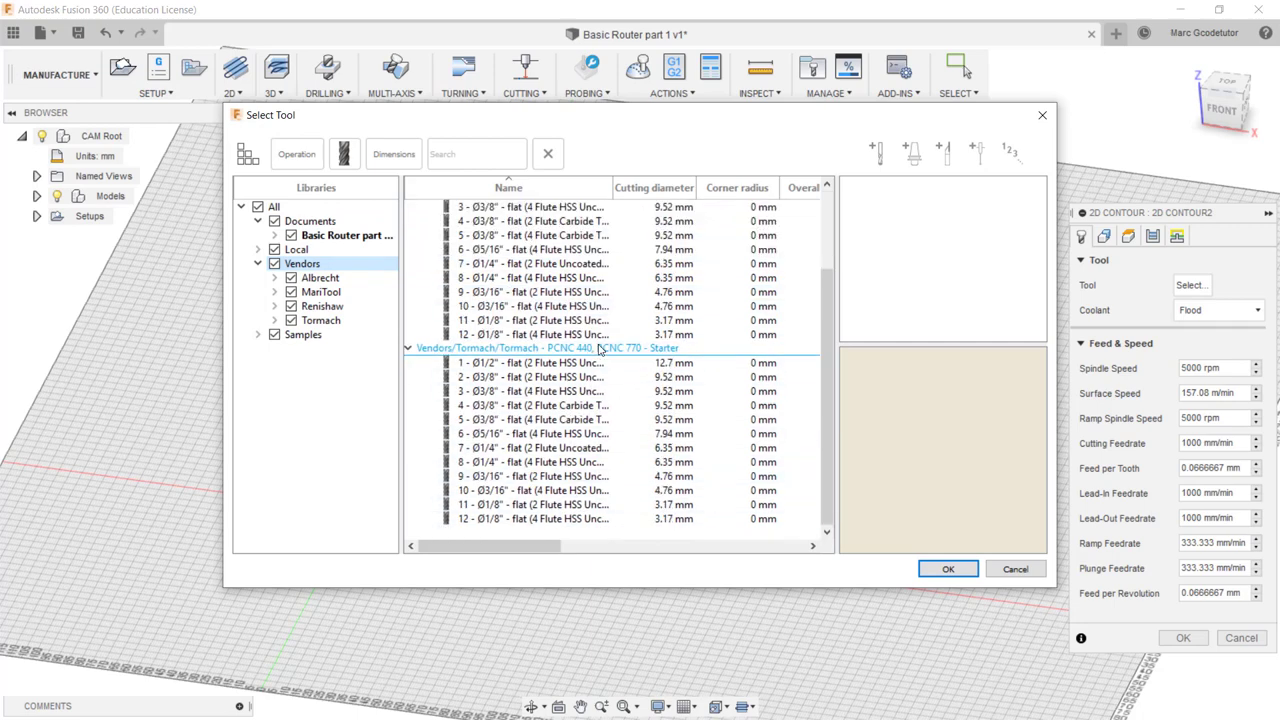
{"action": "scroll", "coordinate": [600, 350], "scroll_direction": "up", "scroll_amount": 3}
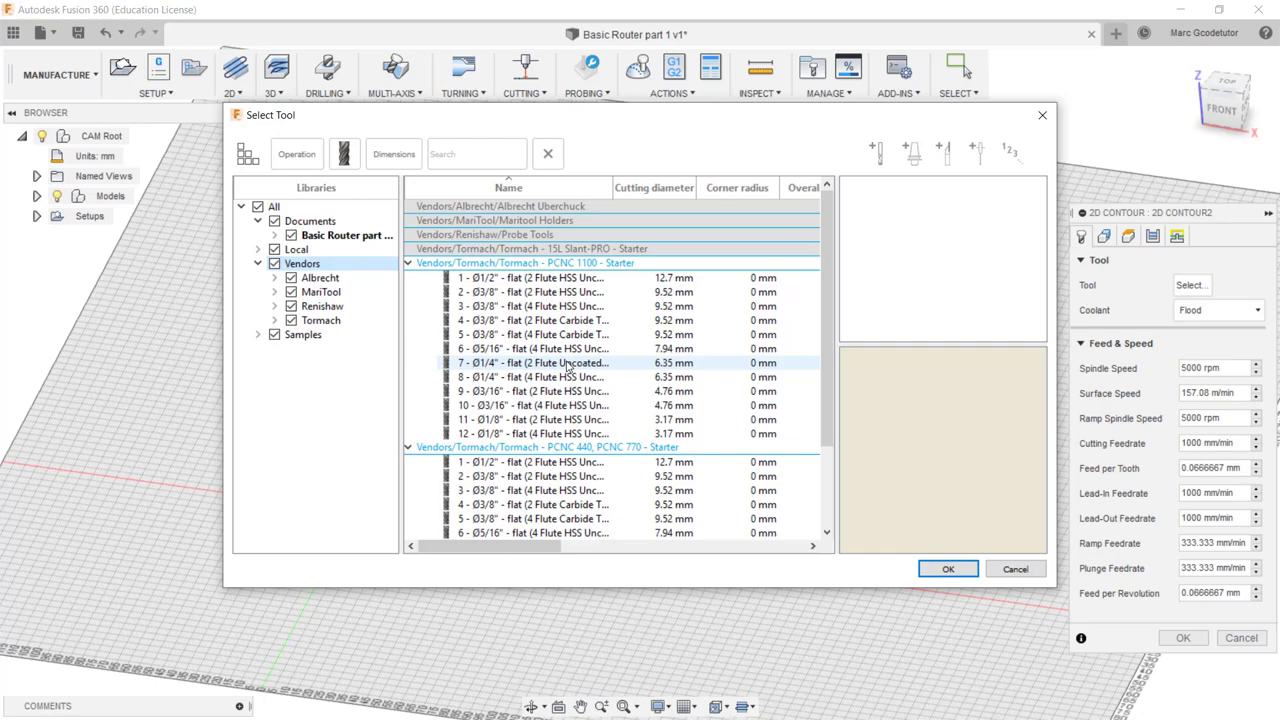
{"action": "double_click", "coordinate": [567, 366]}
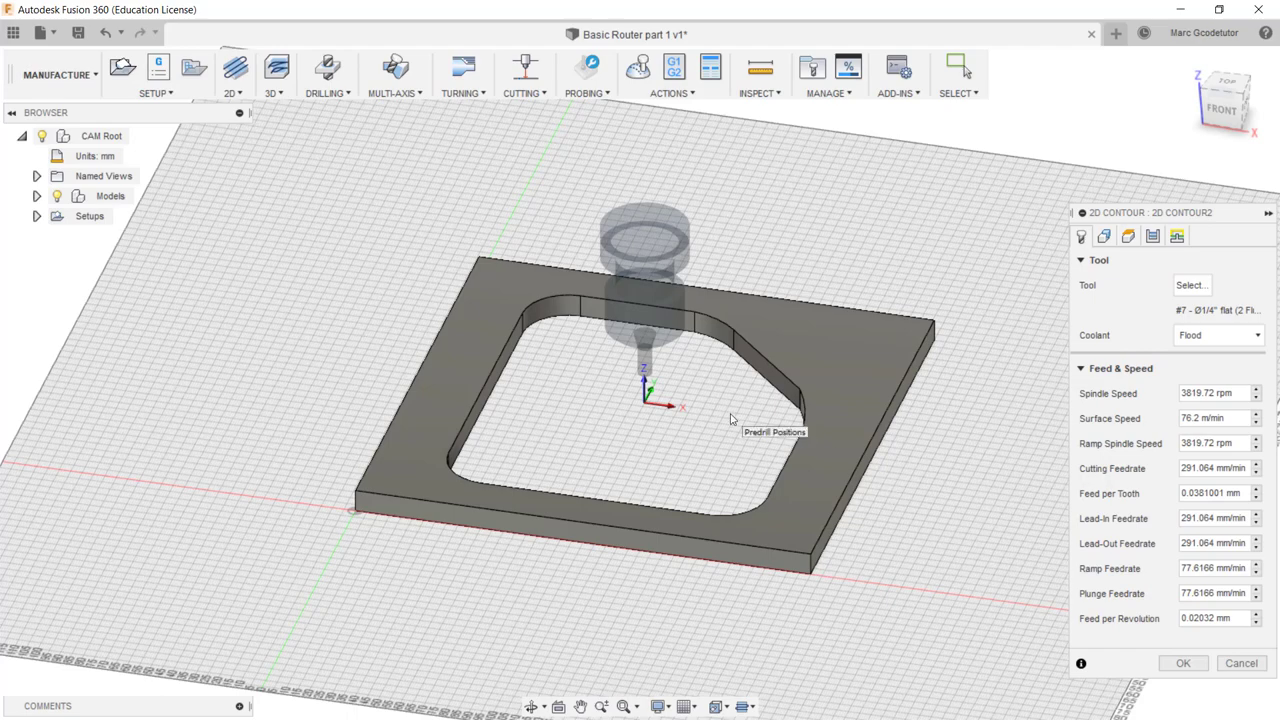
{"action": "scroll", "coordinate": [730, 419], "scroll_direction": "up", "scroll_amount": 2}
{"action": "scroll", "coordinate": [730, 419], "scroll_direction": "up", "scroll_amount": 1}
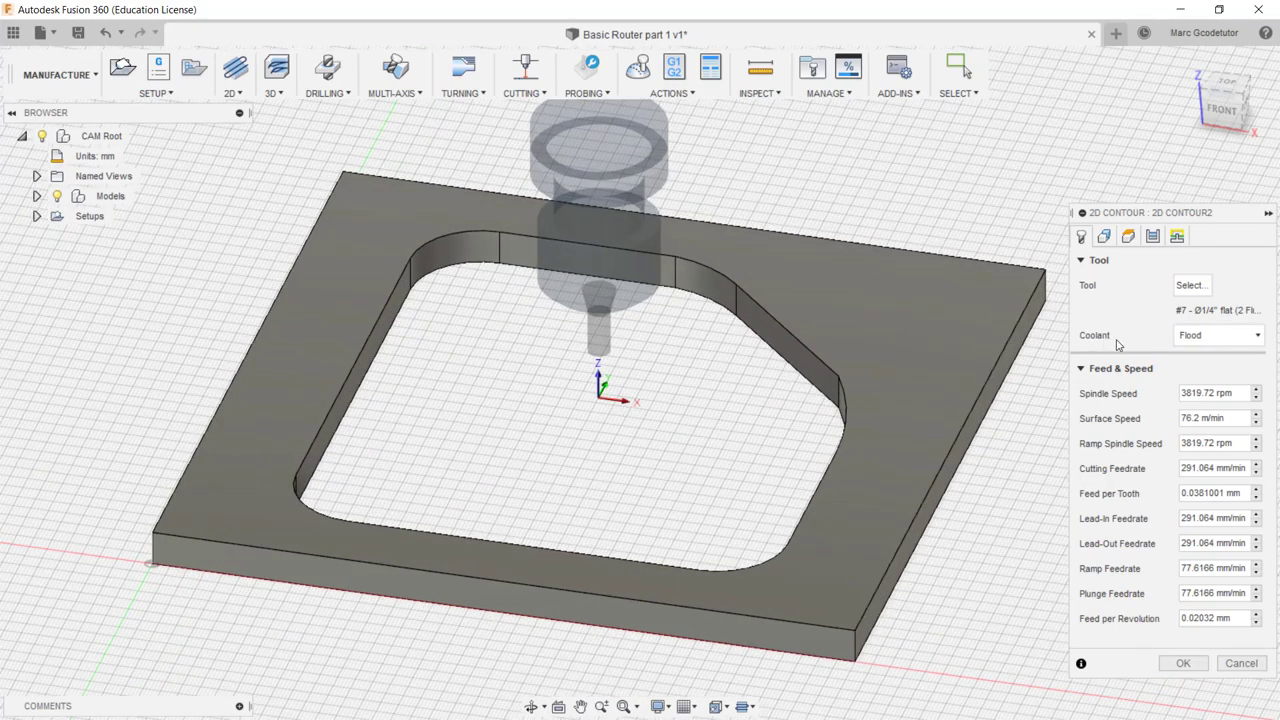
- Use Flood coolant with the tool's default feeds and speeds, and generate the 2D Contour toolpath
{"action": "left_click", "coordinate": [1205, 342]}
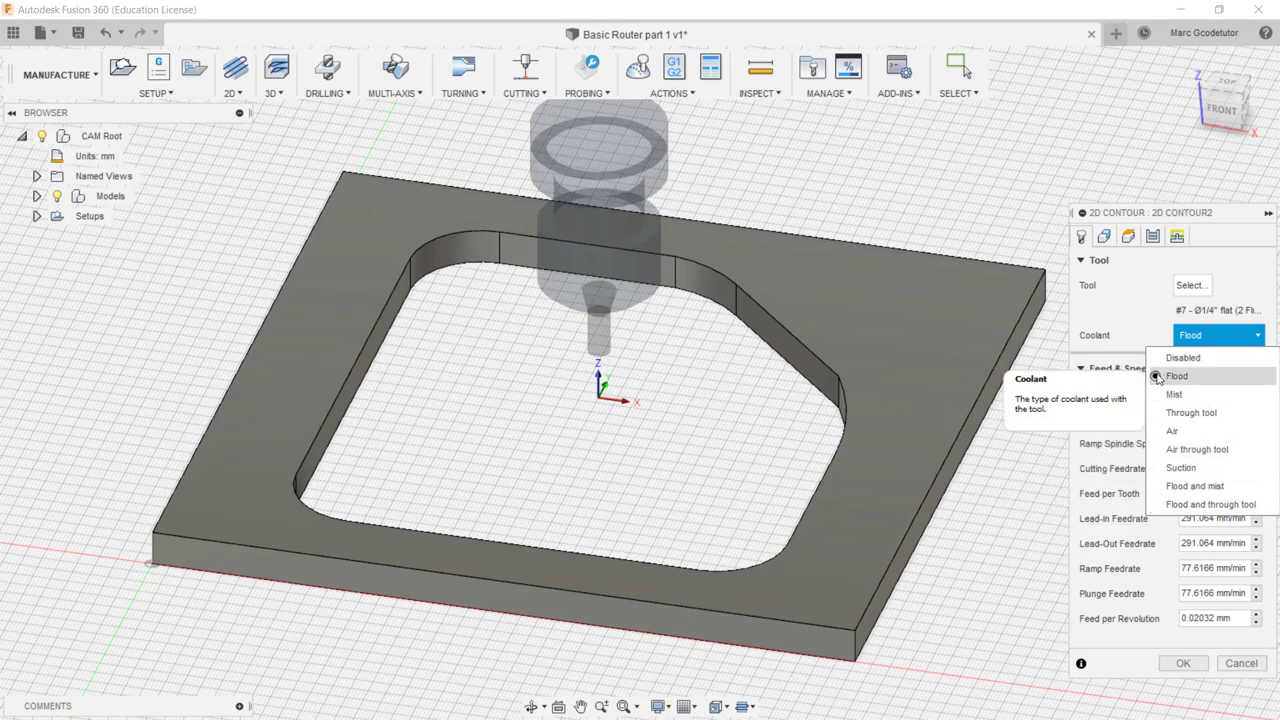
{"action": "left_click", "coordinate": [1197, 378]}
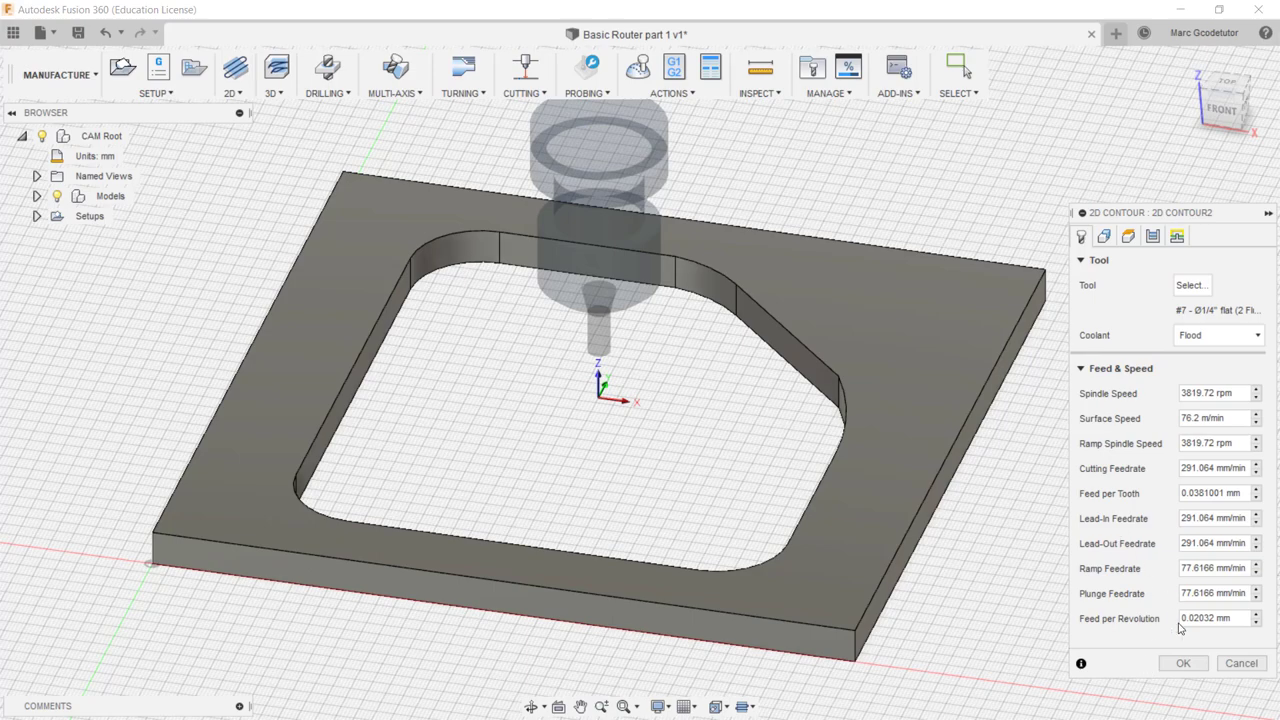
{"action": "left_click", "coordinate": [1182, 664]}
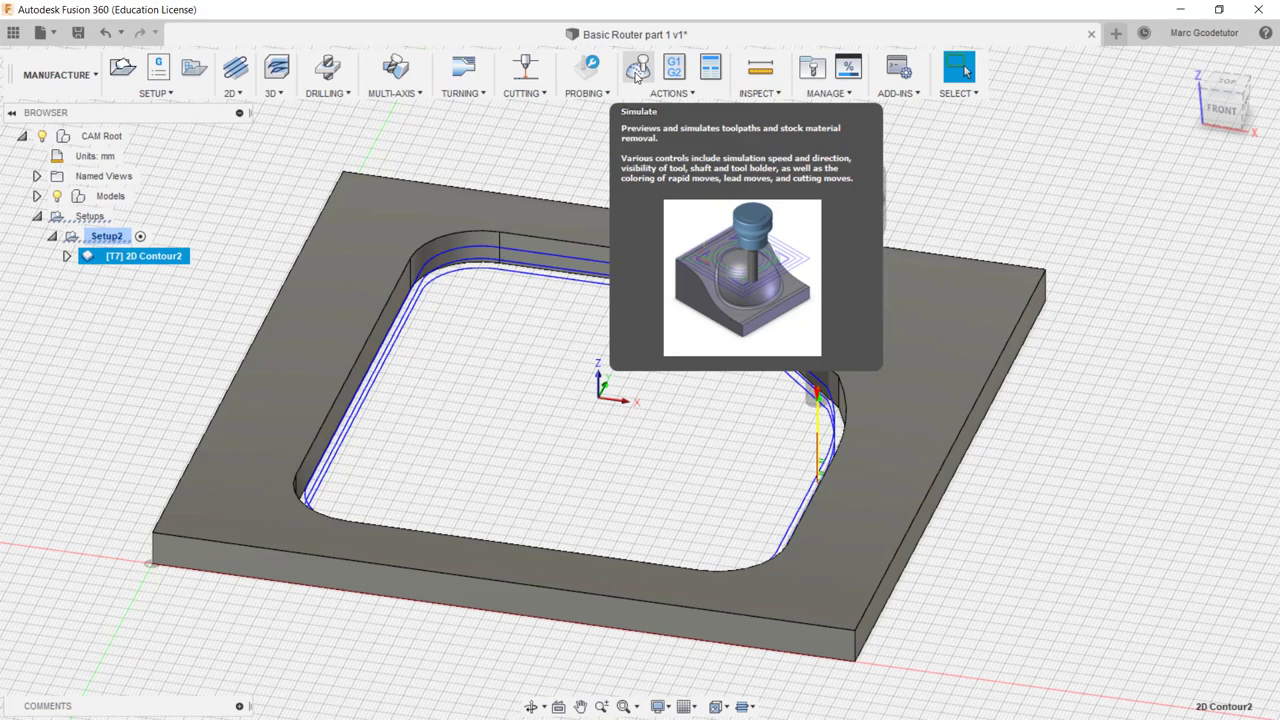
- Simulate the 2D Contour toolpath and examine the depth passes along the inner opening from a low side angle
{"action": "left_click", "coordinate": [637, 76]}
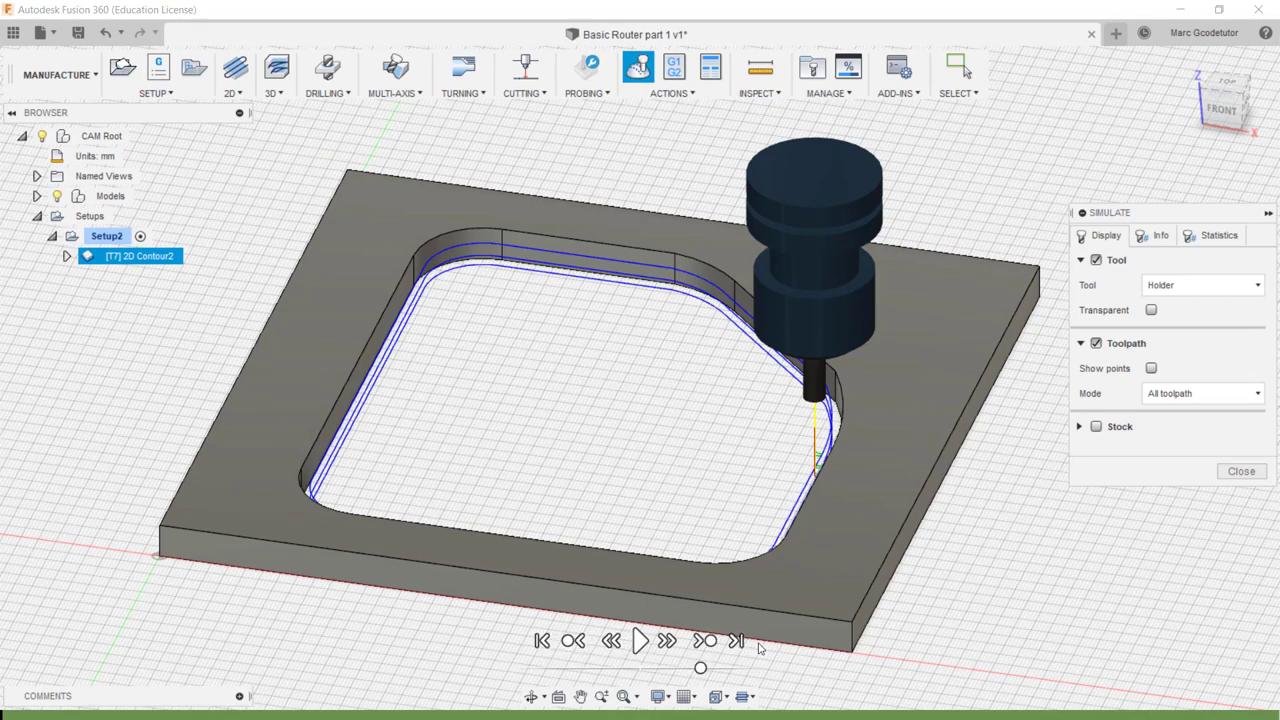
{"action": "left_click", "coordinate": [641, 642]}
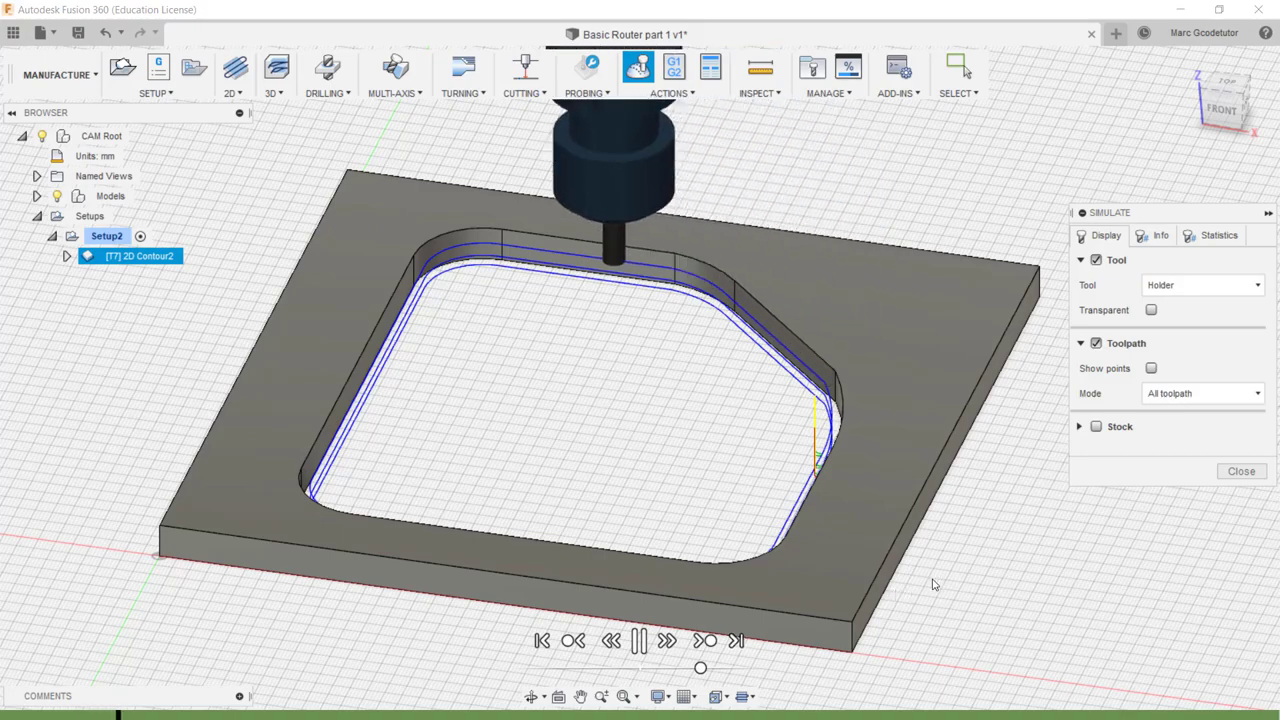
{"action": "middle_click_drag", "start_coordinate": [962, 584], "coordinate": [934, 557], "text": "shift"}
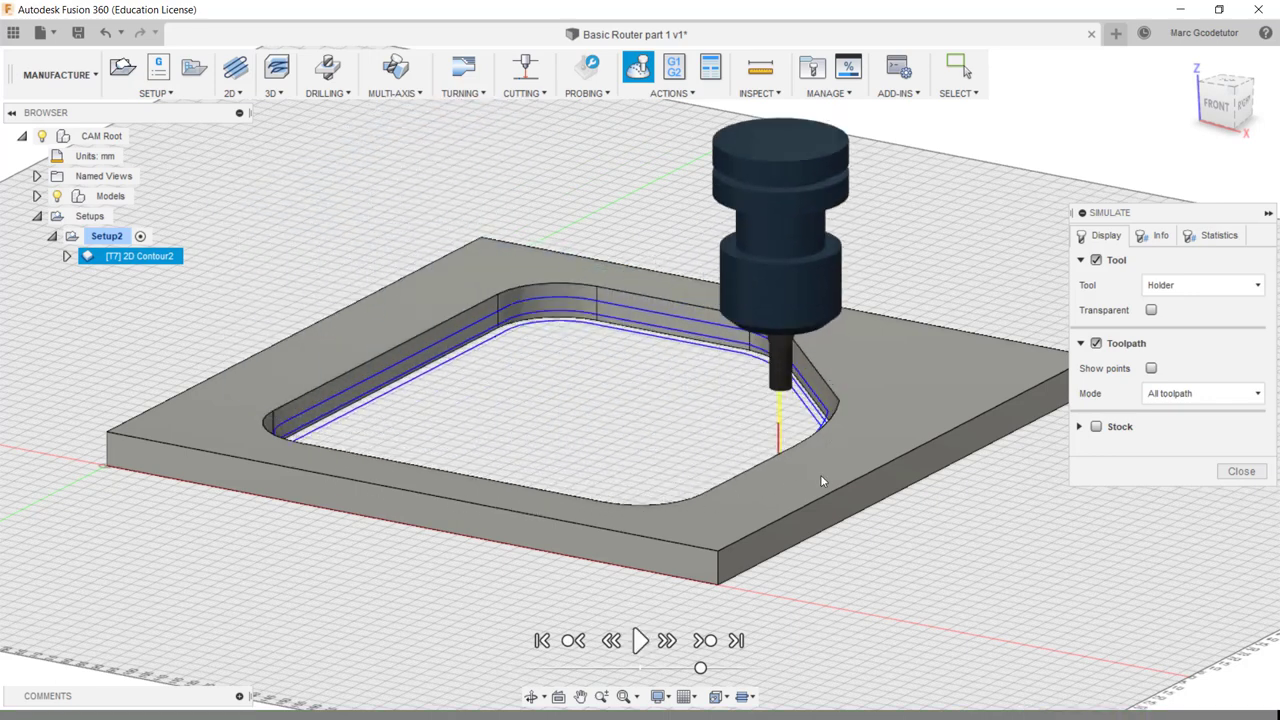
{"action": "middle_click_drag", "start_coordinate": [821, 474], "coordinate": [874, 457], "text": "shift"}
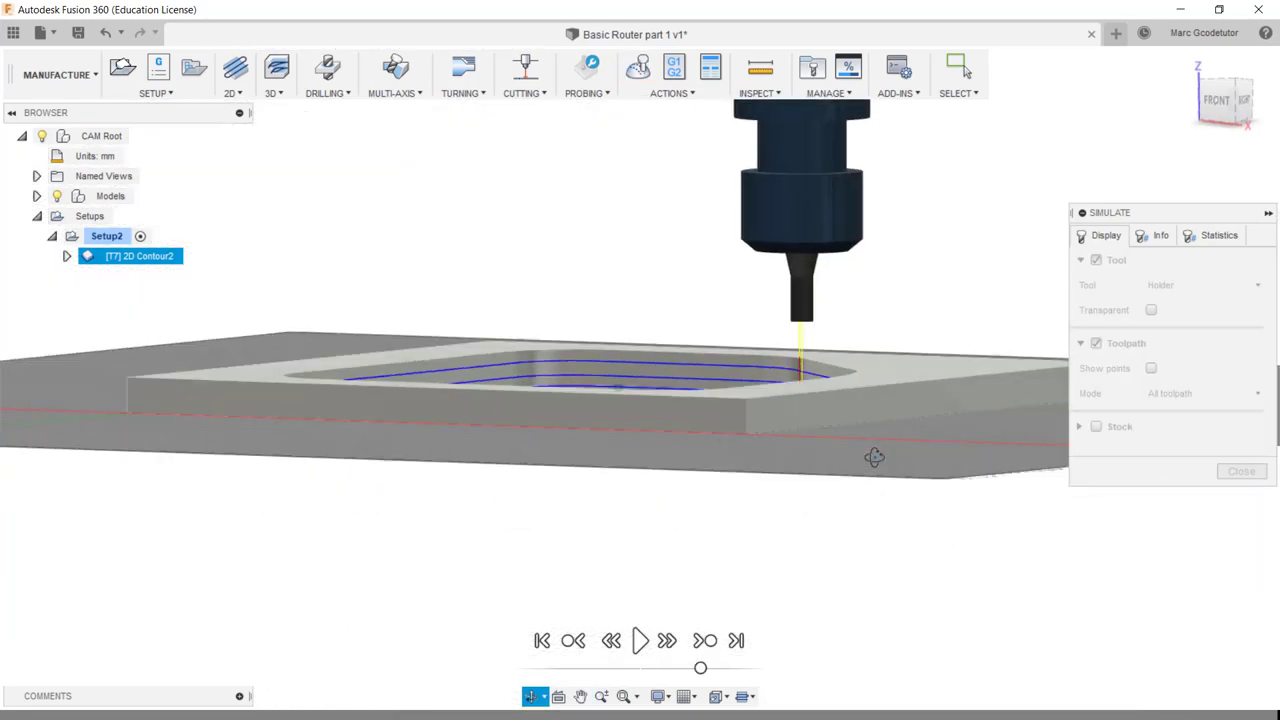
{"action": "mouse_move", "coordinate": [795, 380]}
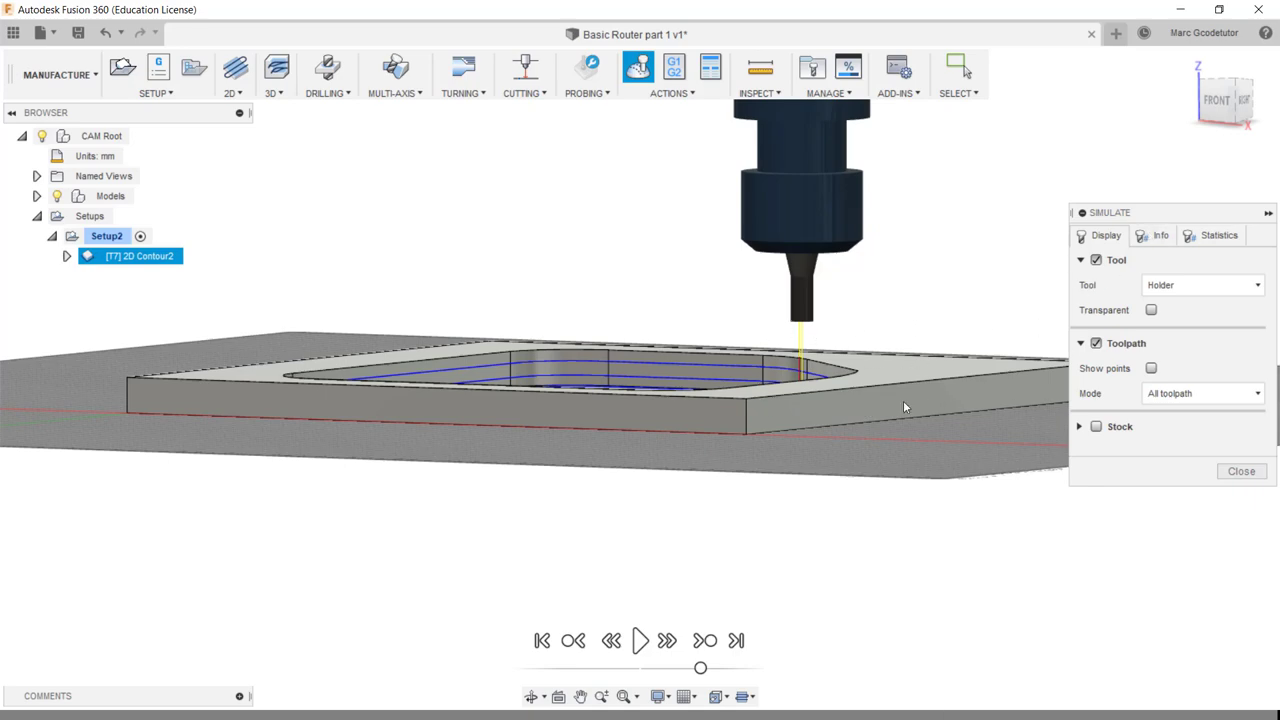
- Replay the toolpath simulation, follow the cutter around the inner opening from all sides, and close the simulation
{"action": "middle_click_drag", "start_coordinate": [894, 383], "coordinate": [1036, 452], "text": "shift"}
{"action": "left_click", "coordinate": [640, 640]}
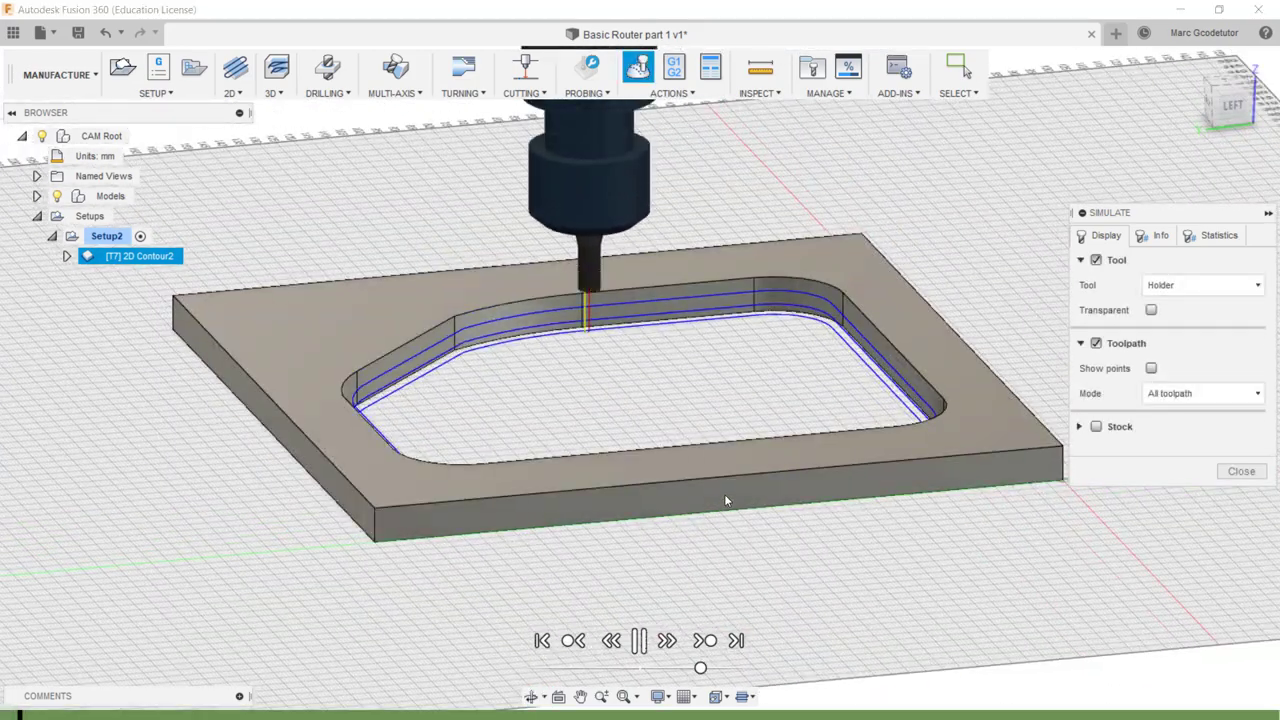
{"action": "middle_click_drag", "start_coordinate": [766, 466], "coordinate": [589, 466], "text": "shift"}
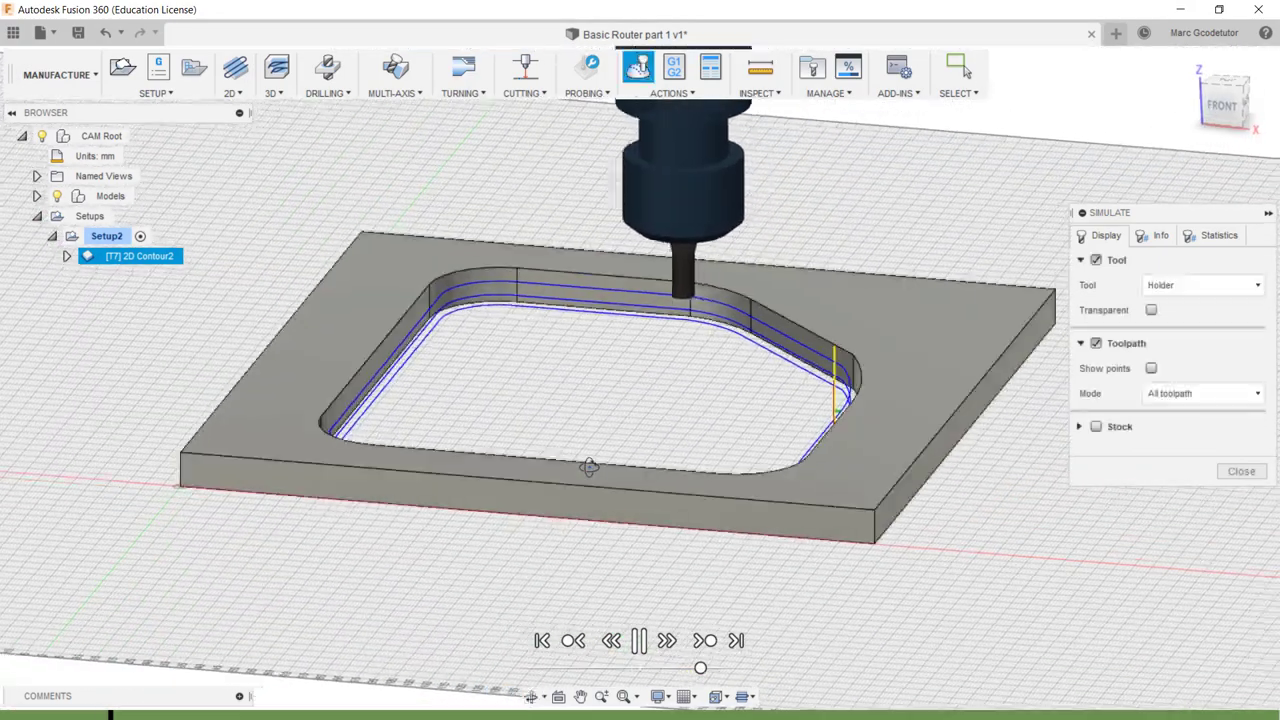
{"action": "middle_click_drag", "start_coordinate": [714, 443], "coordinate": [592, 429], "text": "shift"}
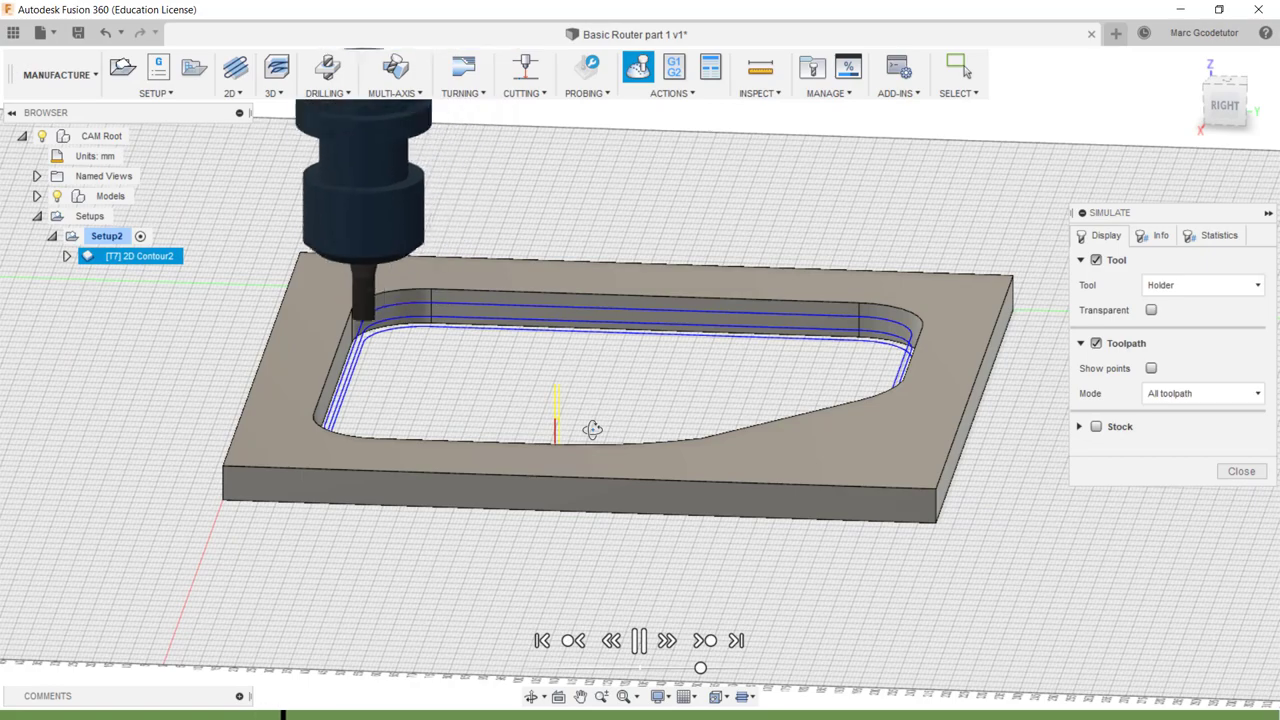
{"action": "middle_click_drag", "start_coordinate": [786, 412], "coordinate": [616, 410], "text": "shift"}
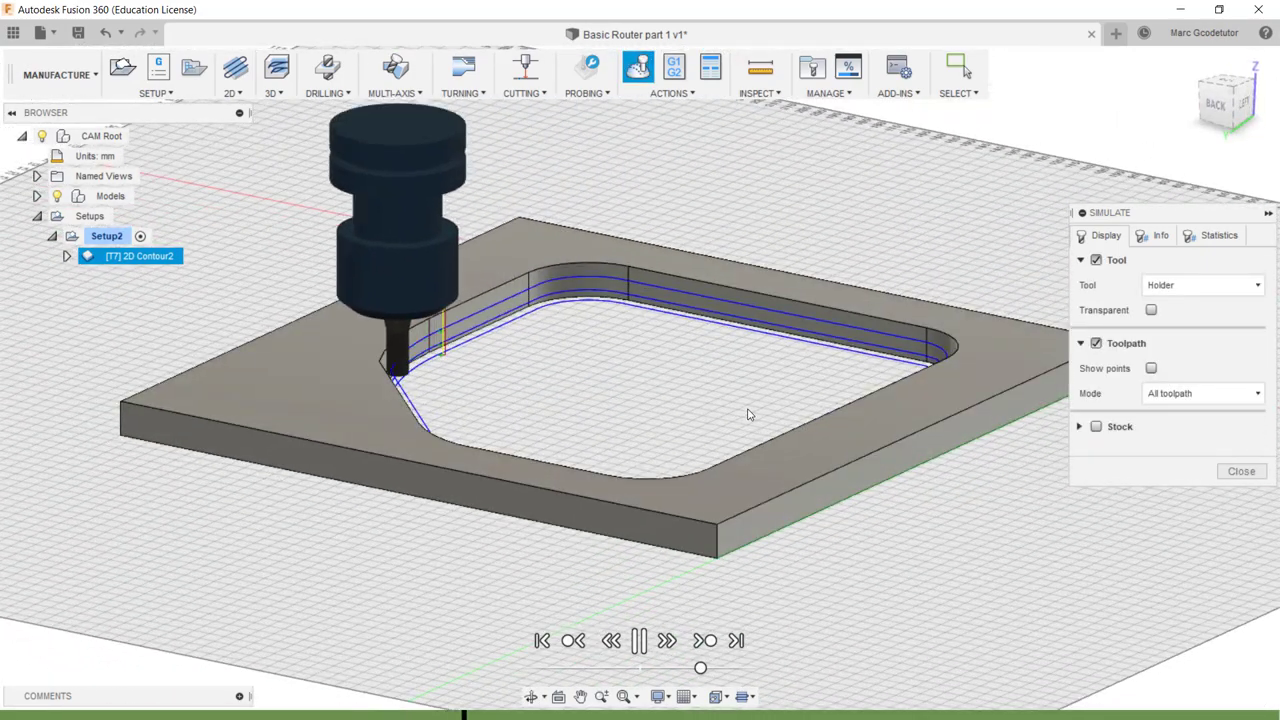
{"action": "middle_click_drag", "start_coordinate": [733, 409], "coordinate": [563, 397], "text": "shift"}
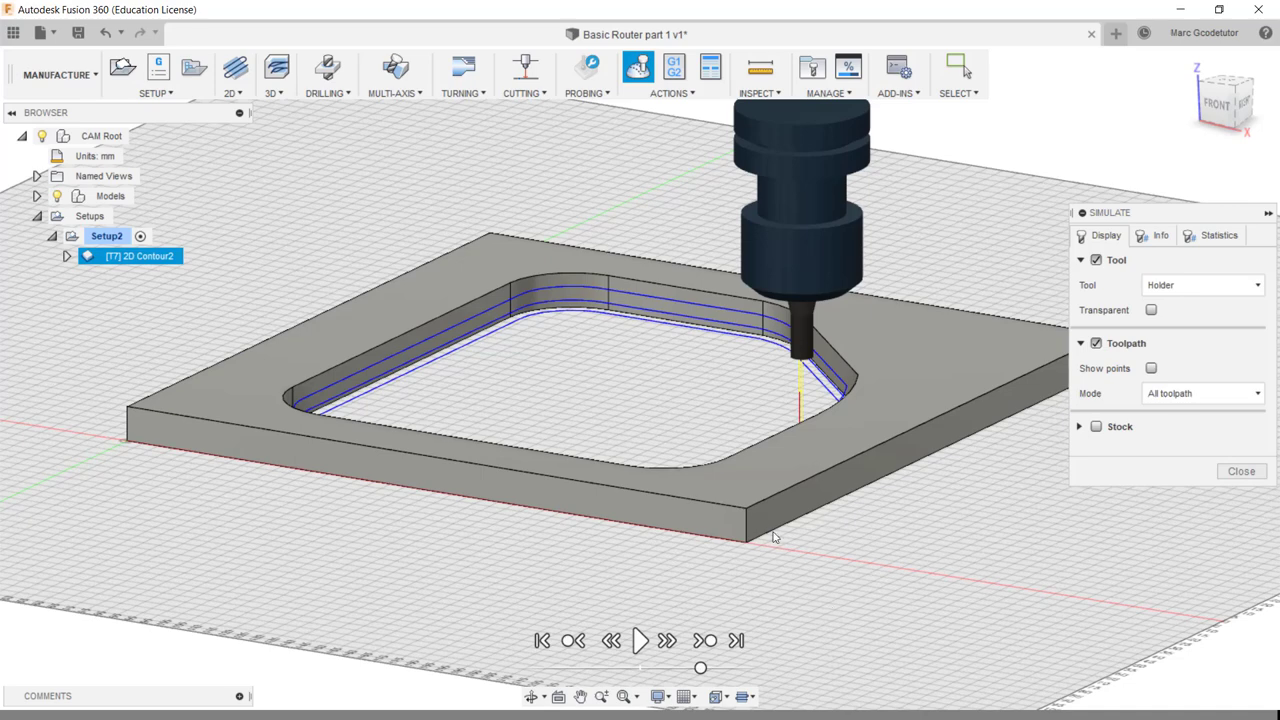
{"action": "middle_click_drag", "start_coordinate": [725, 492], "coordinate": [777, 603], "text": "shift"}
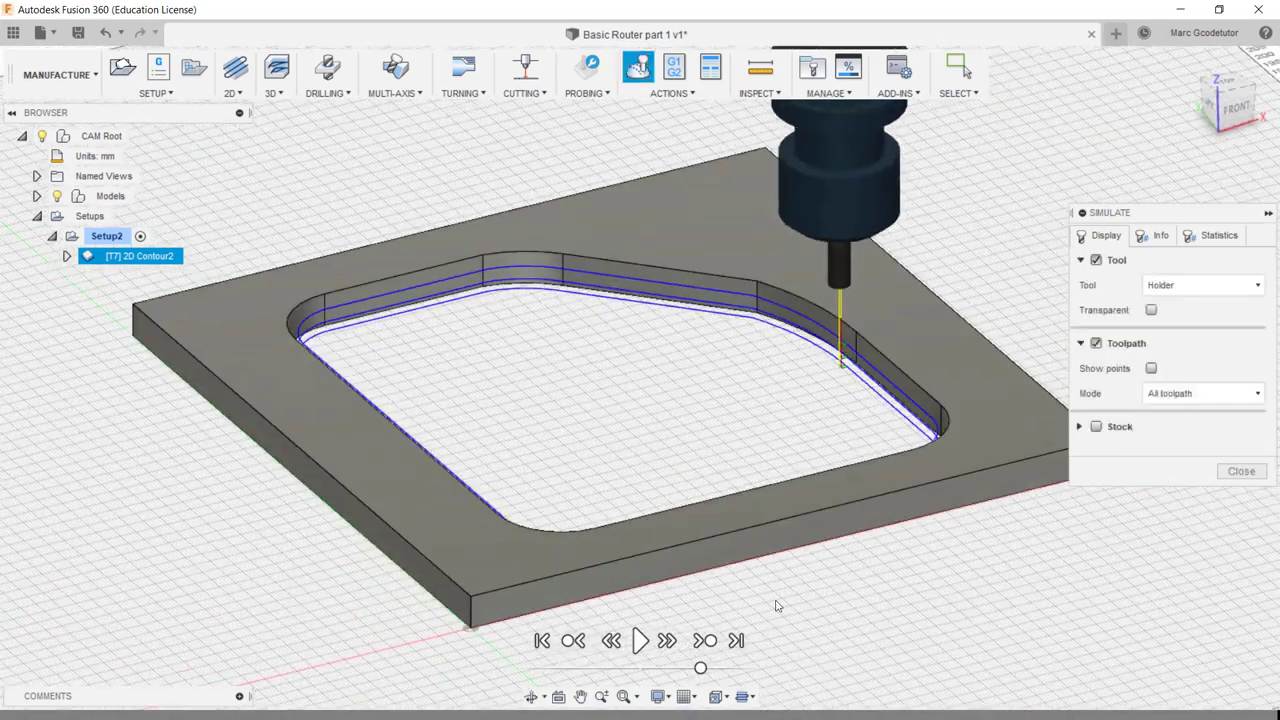
{"action": "left_click", "coordinate": [1240, 471]}
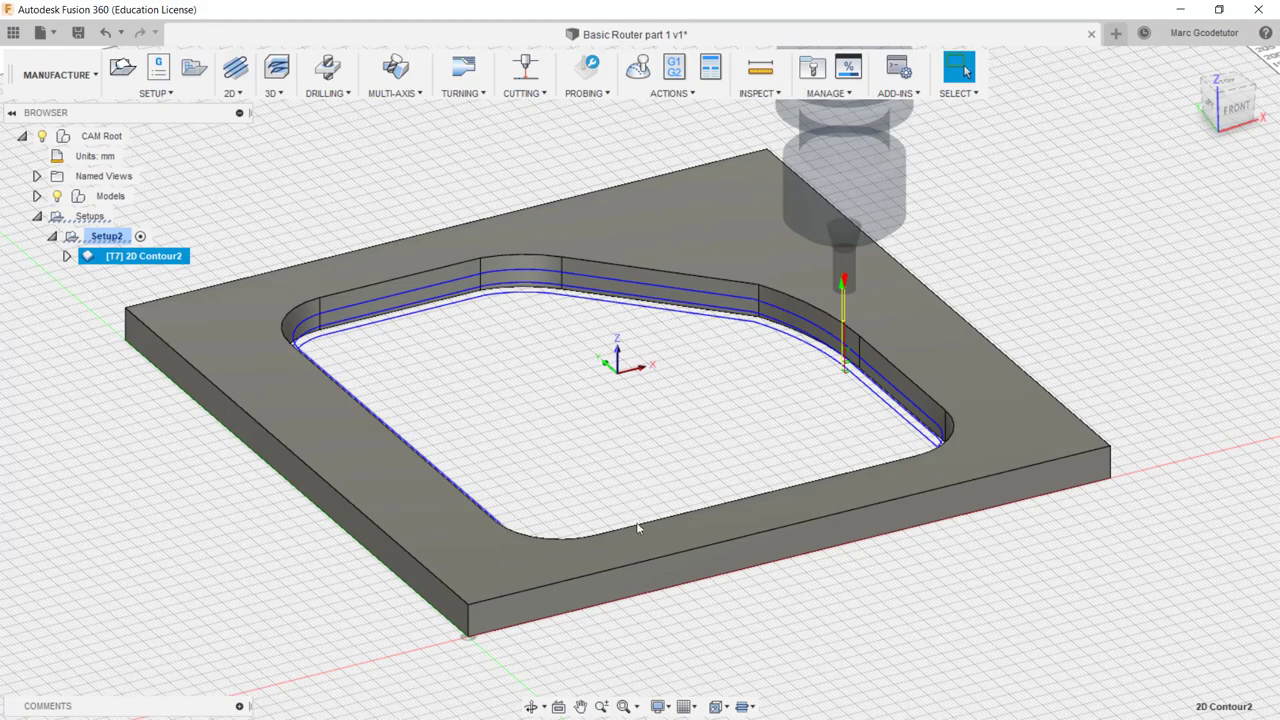
{"action": "middle_click_drag", "start_coordinate": [720, 545], "coordinate": [617, 547], "text": "shift"}
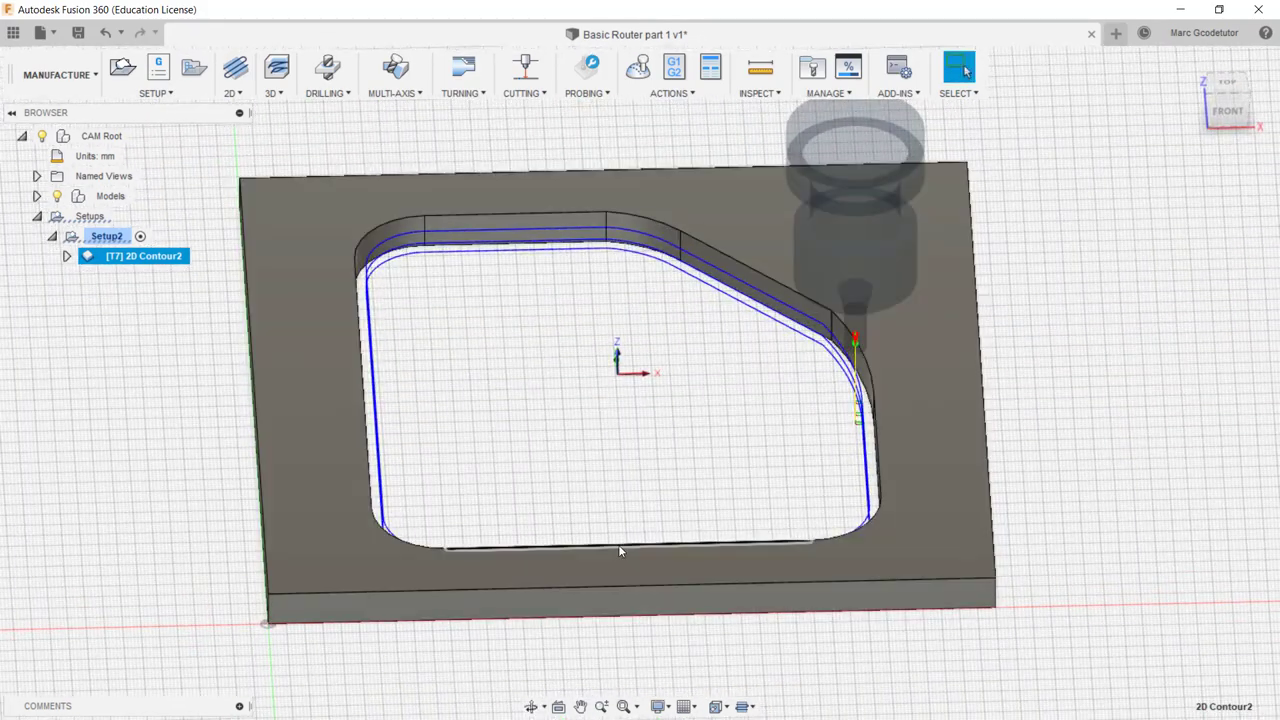